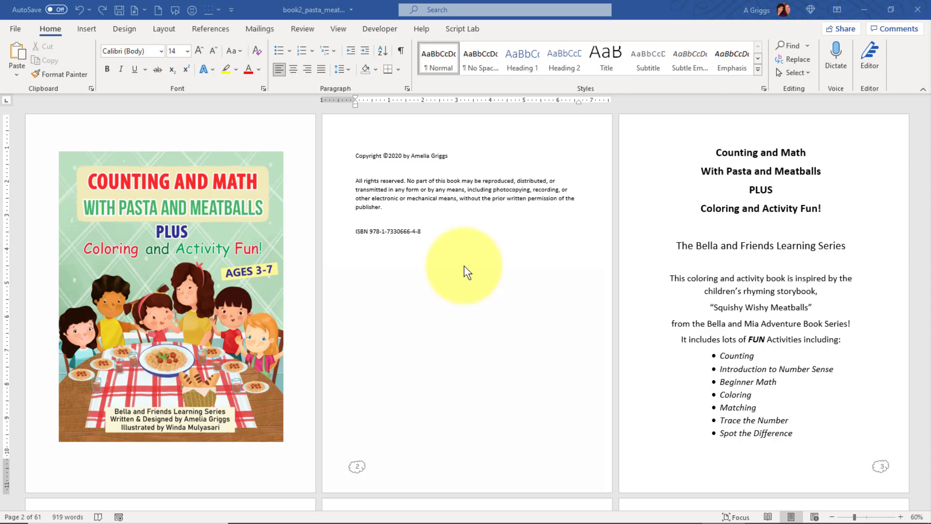
Switch to the browser and open the paperback file setup calculator section of the KDP Tools and Resources help page.
key("alt+Tab")
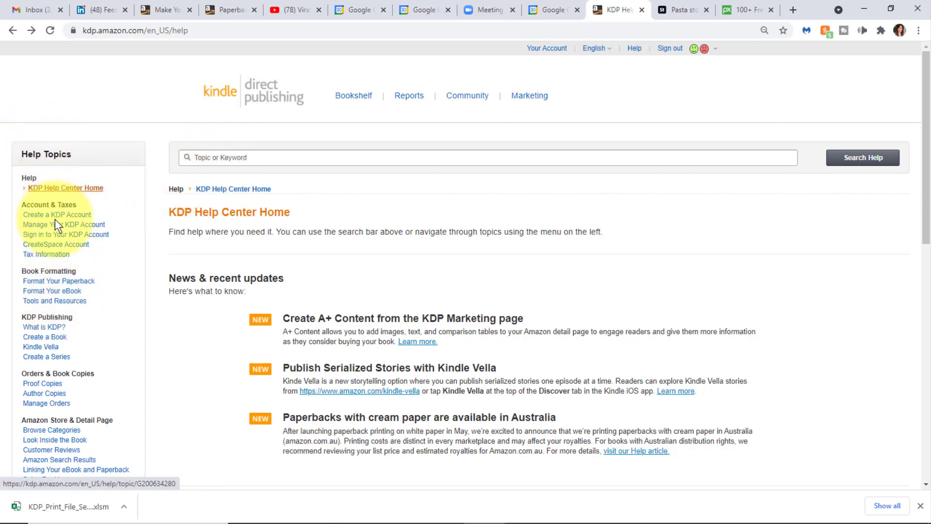
left_click(61, 303)
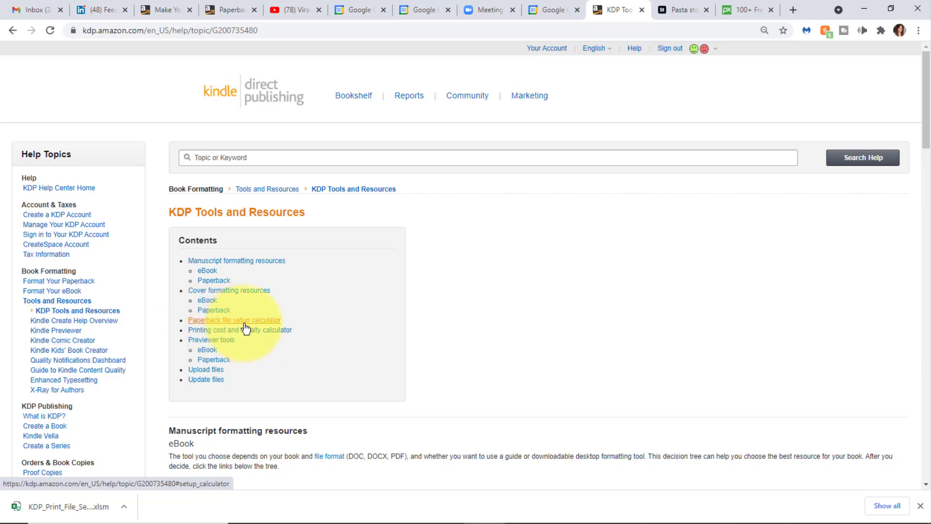
left_click(264, 320)
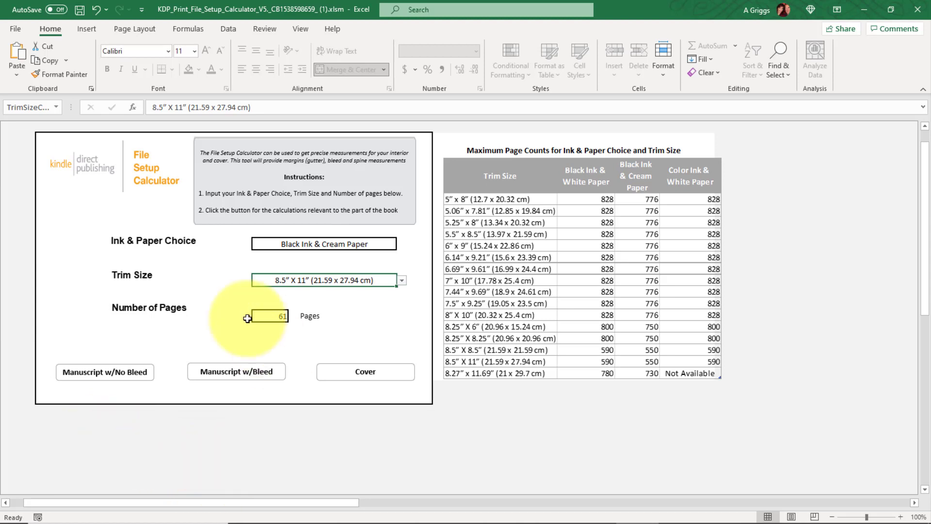
In the KDP File Setup Calculator workbook in Excel, set the ink and paper choice to Black Ink & White Paper.
left_click(325, 246)
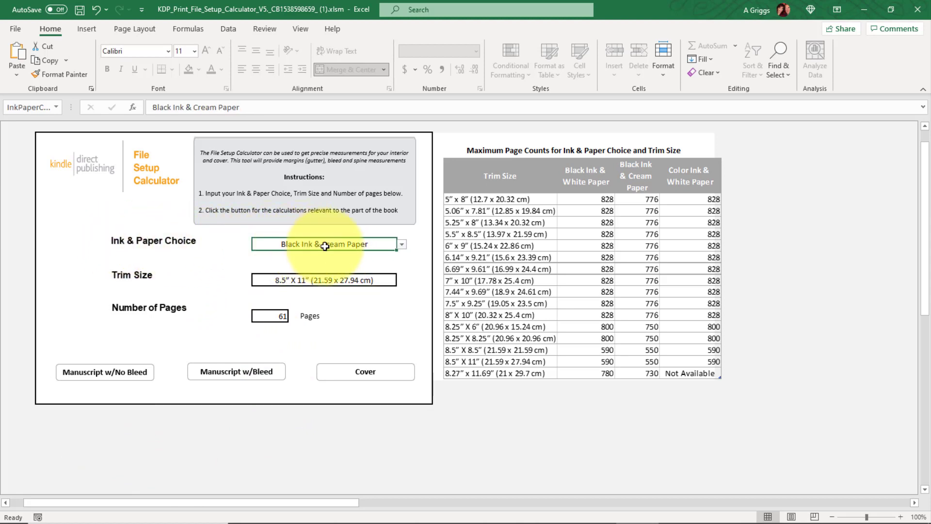
left_click(402, 245)
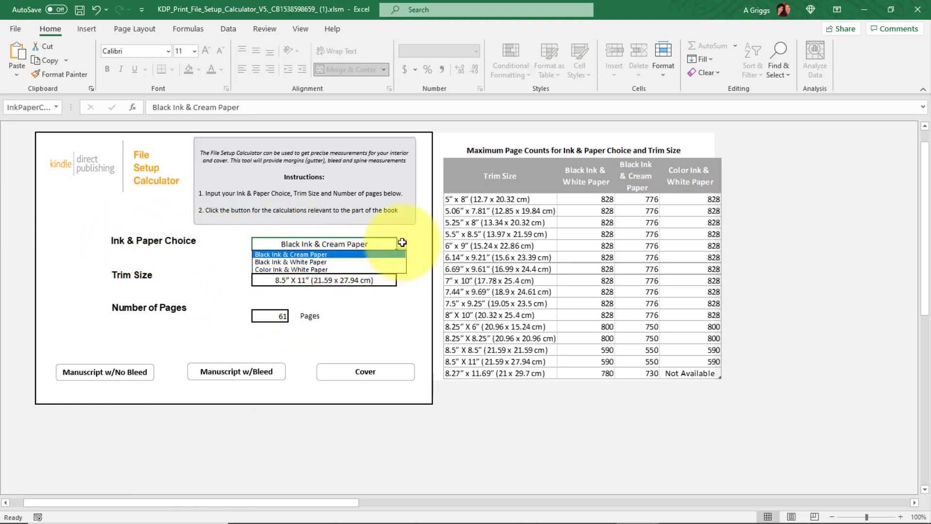
left_click(286, 263)
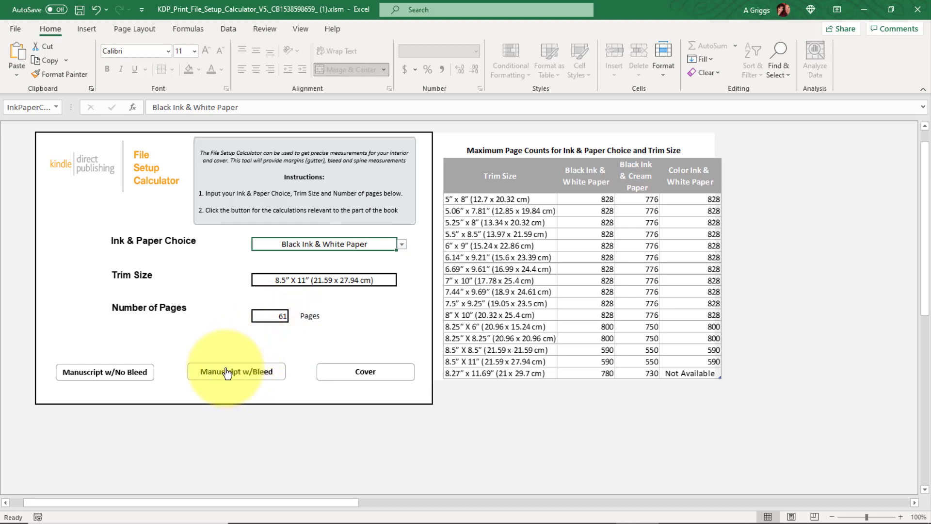
Open the calculations for a manuscript with bleed and examine the page height, width and margin dimensions at 150% zoom.
left_click(253, 372)
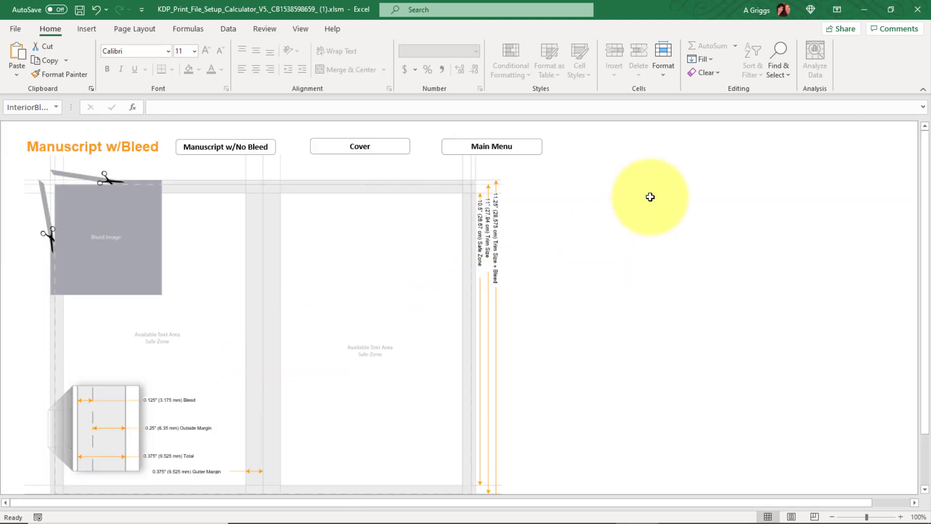
left_click(902, 517)
left_click(901, 517)
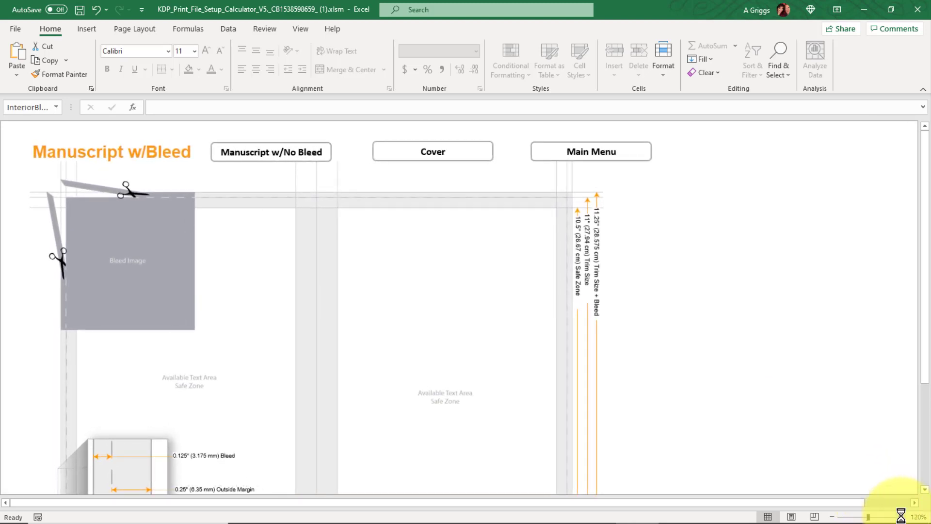
left_click(901, 517)
left_click(901, 517)
left_click(901, 517)
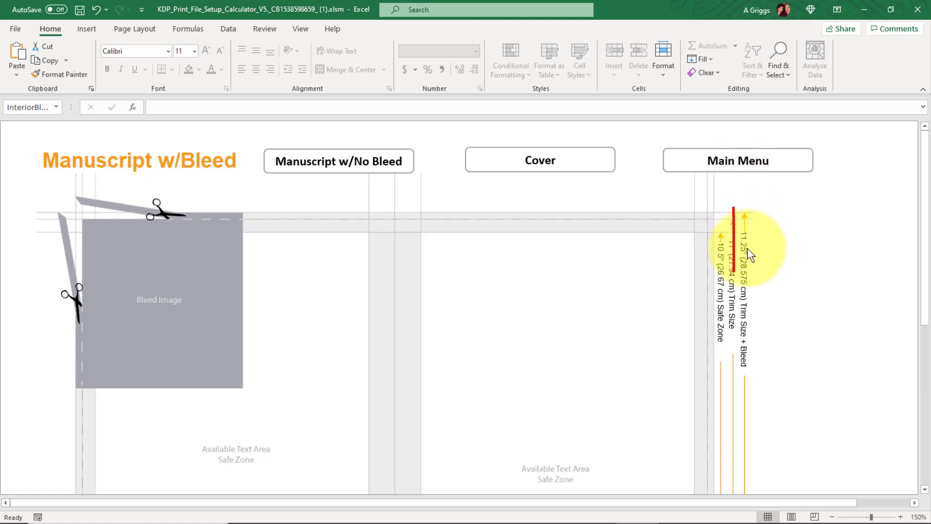
left_click_drag(927, 205, 926, 386)
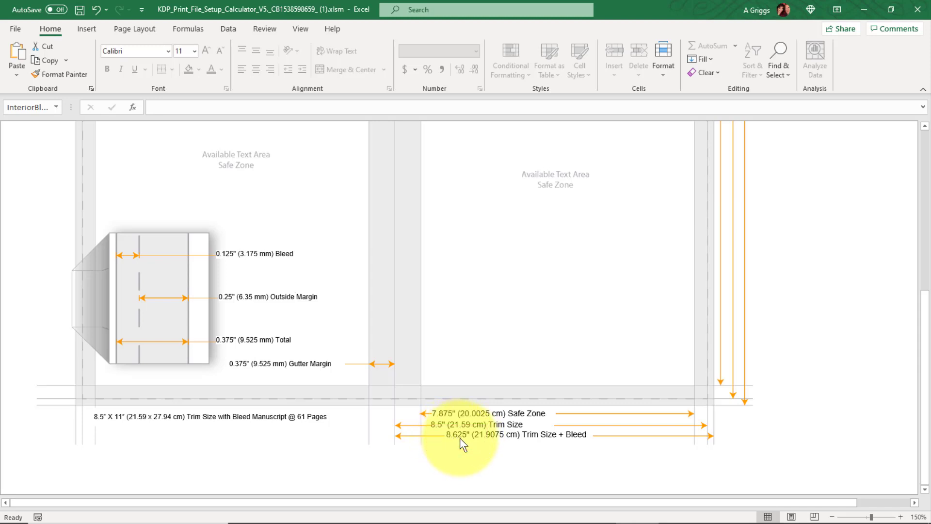
Switch to the book manuscript in Word and check the custom paper width and height in Page Setup.
key("alt+Tab")
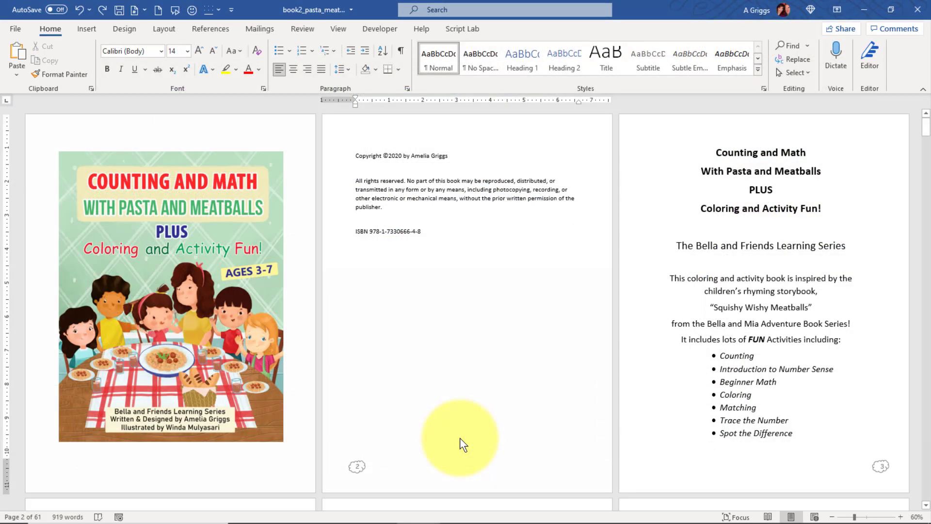
left_click(164, 30)
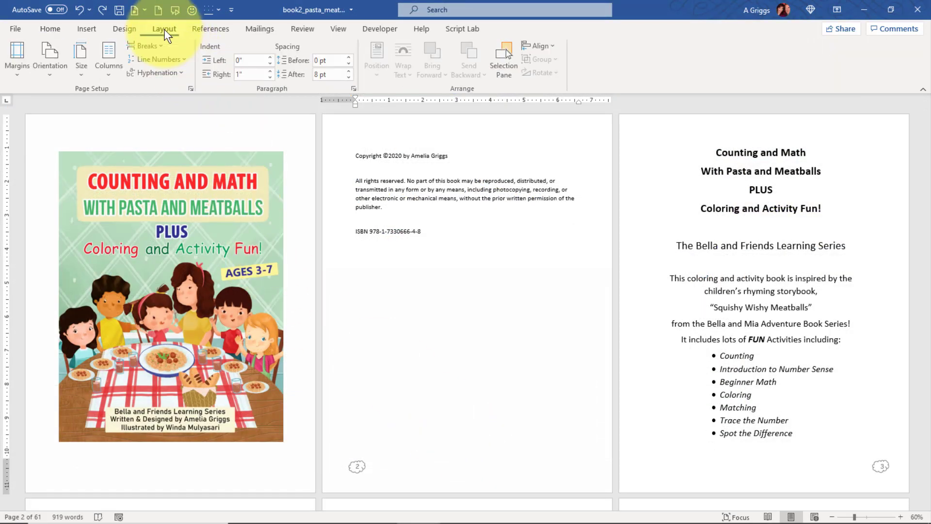
left_click(80, 74)
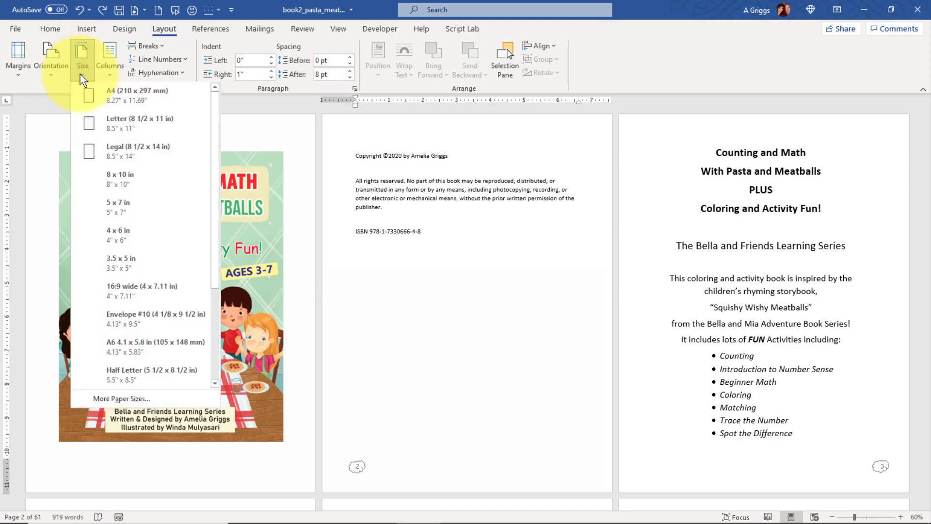
left_click(135, 400)
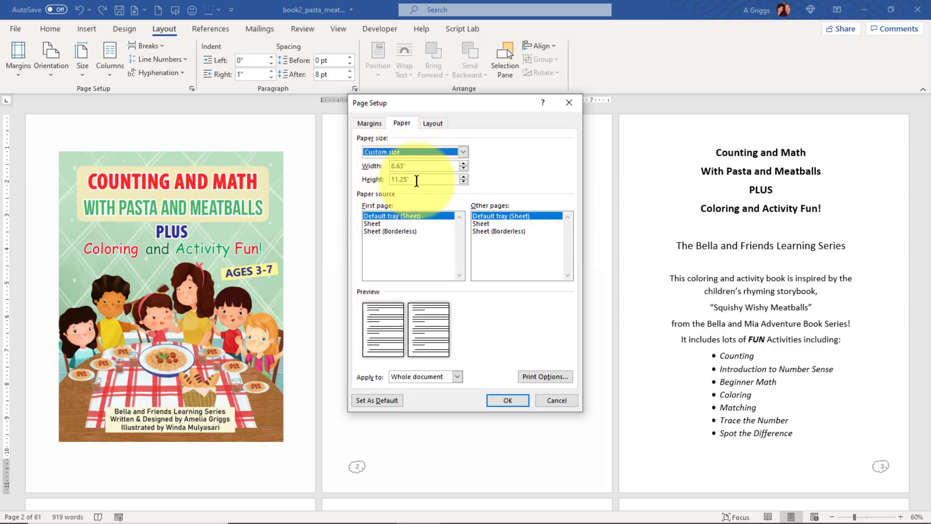
left_click(554, 399)
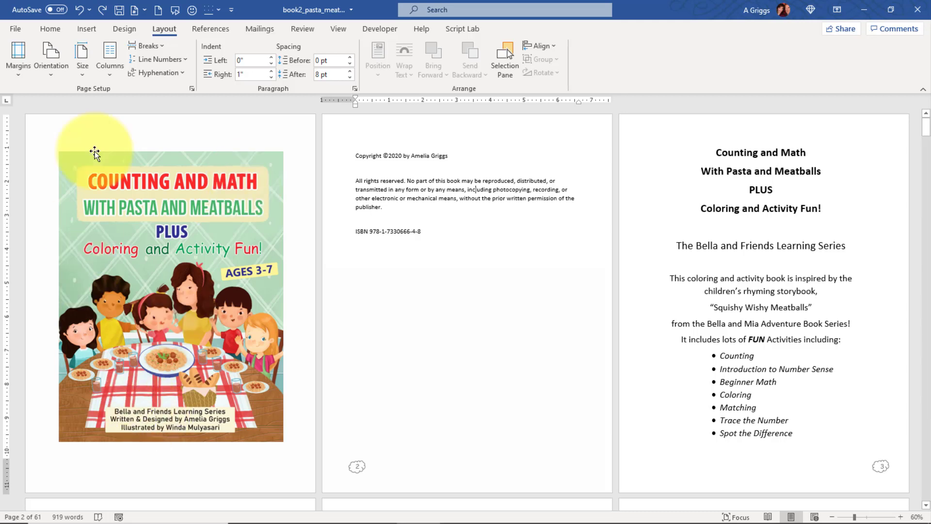
Recolor the cover picture on the first page to black and white with the lowest color saturation preset.
left_click(217, 228)
left_click(109, 46)
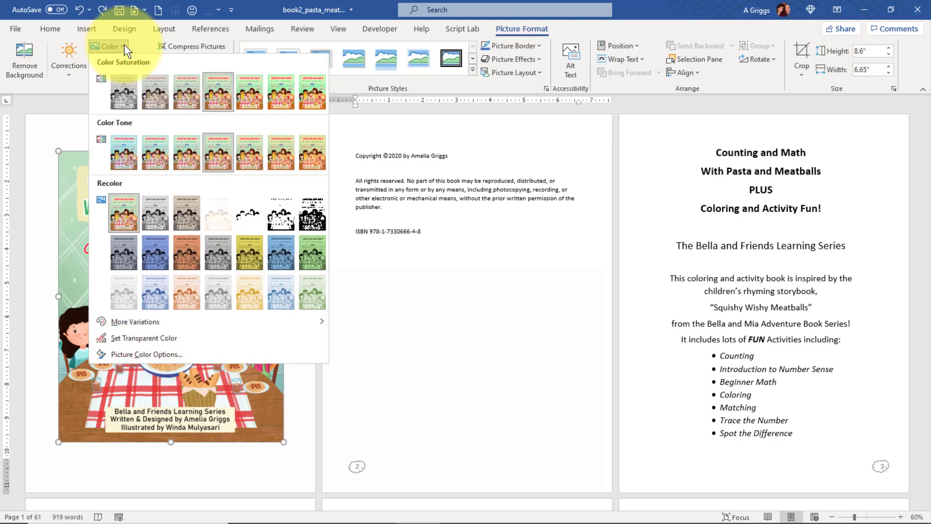
left_click(126, 86)
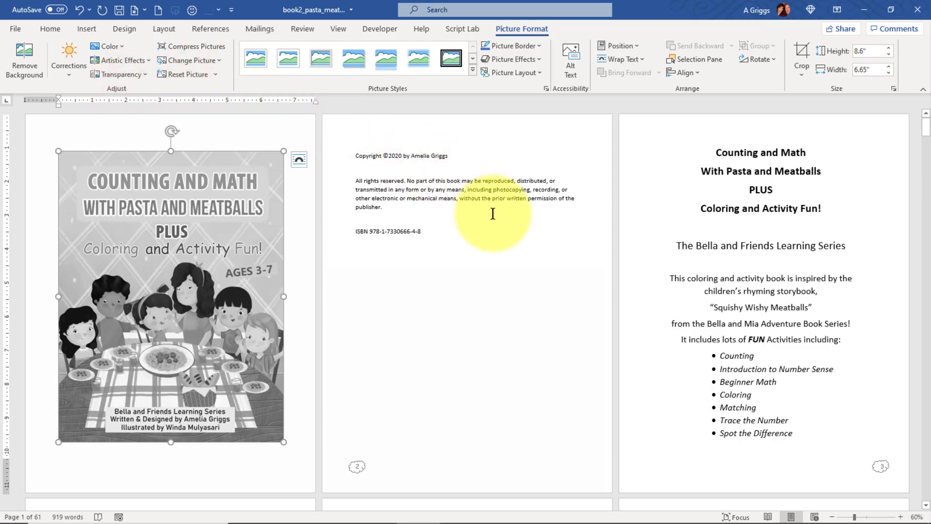
left_click(760, 167)
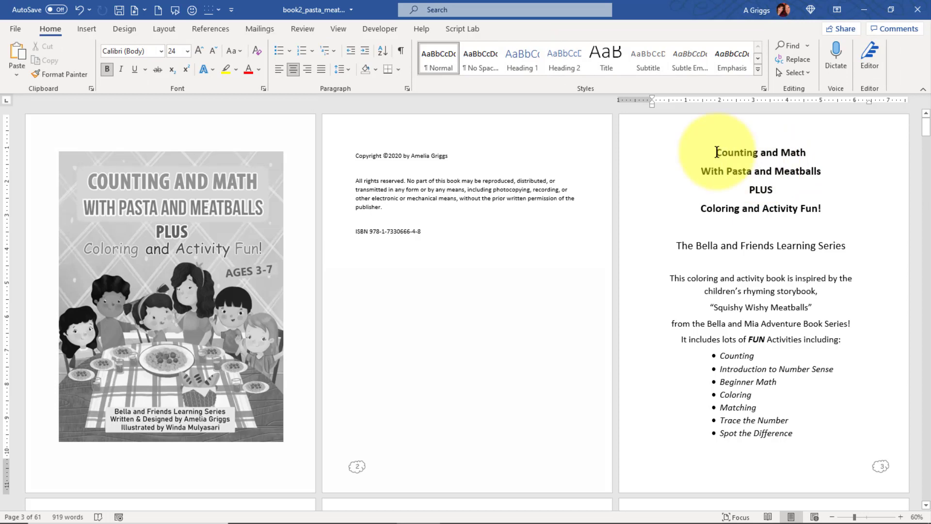
left_click(716, 152)
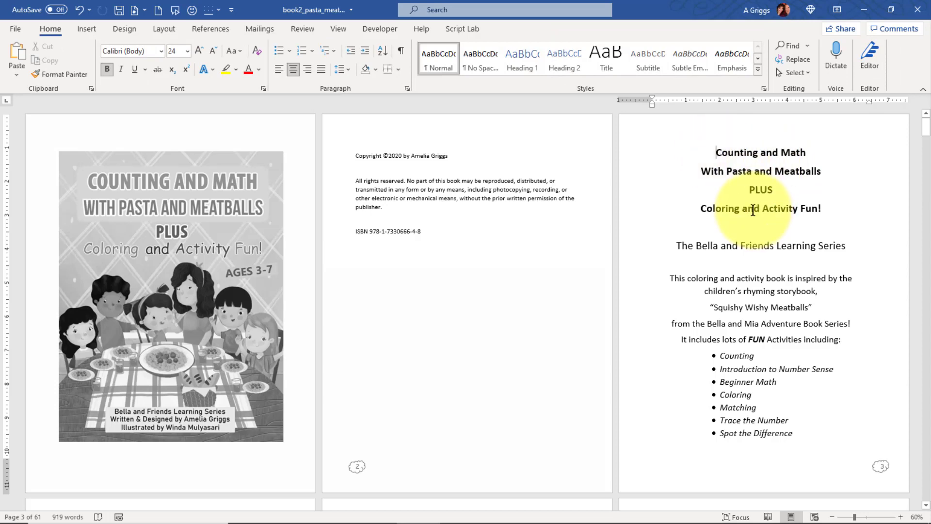
left_click(754, 210)
left_click(710, 246)
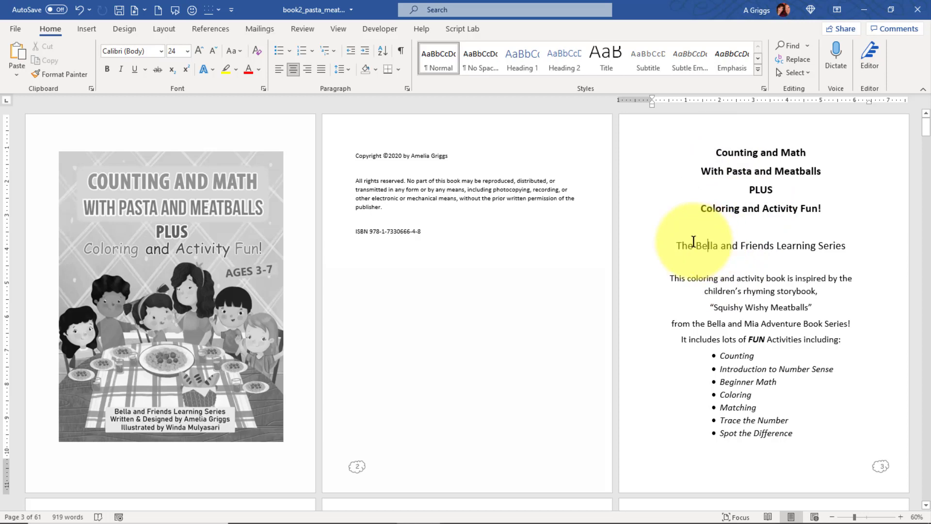
left_click(694, 277)
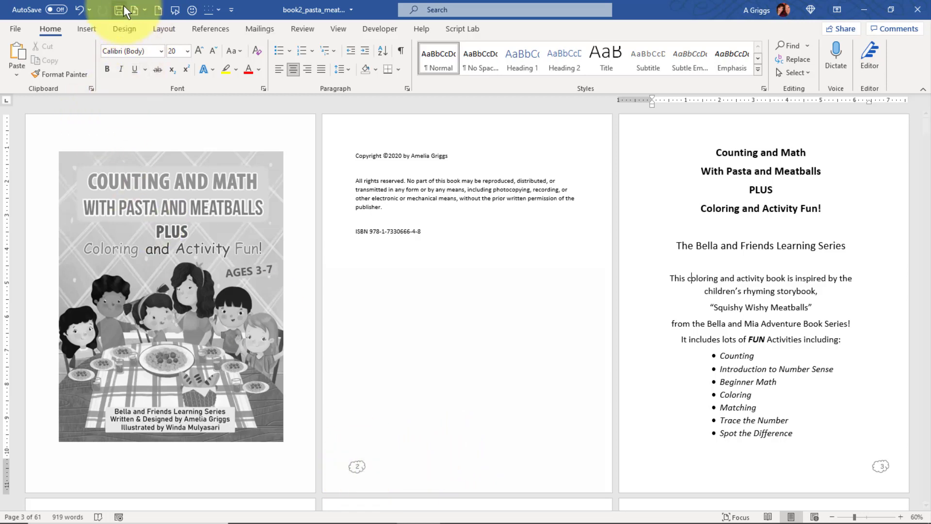
Review the page number placement options, including the Current Position gallery.
left_click(84, 29)
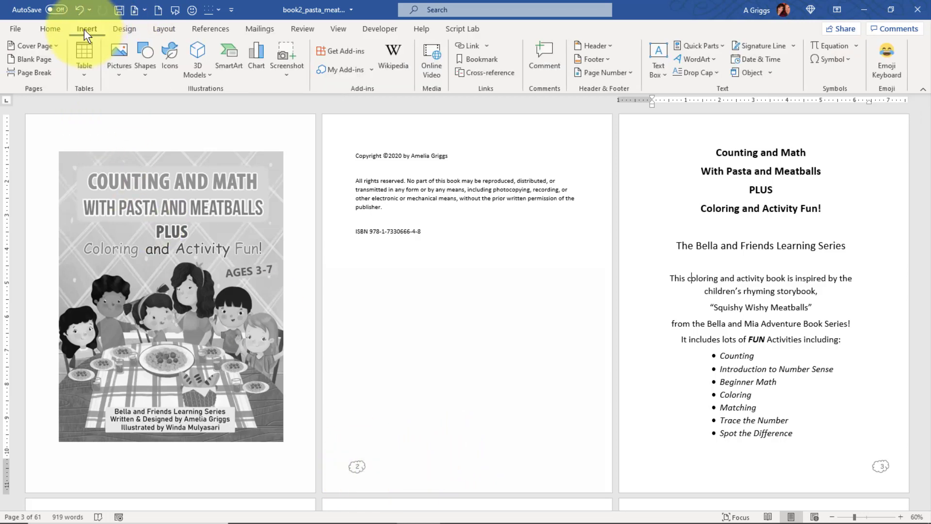
left_click(625, 74)
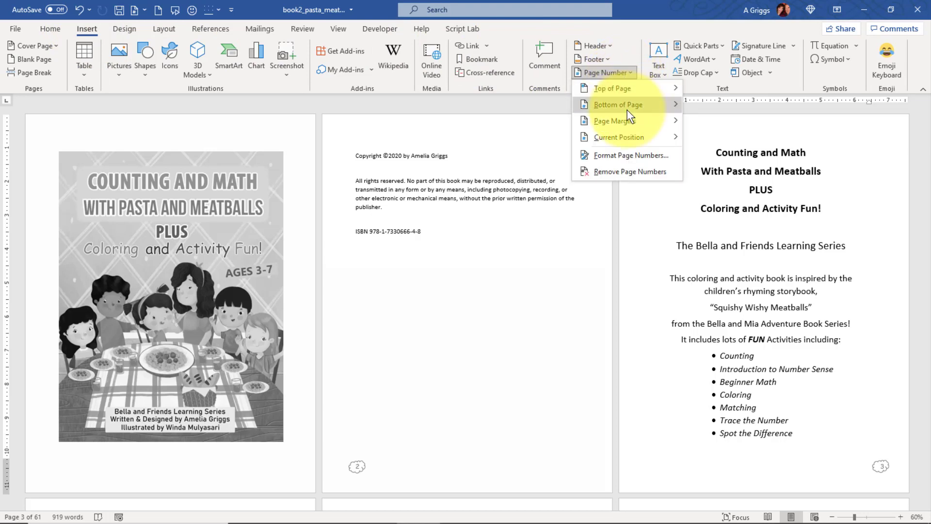
mouse_move(636, 136)
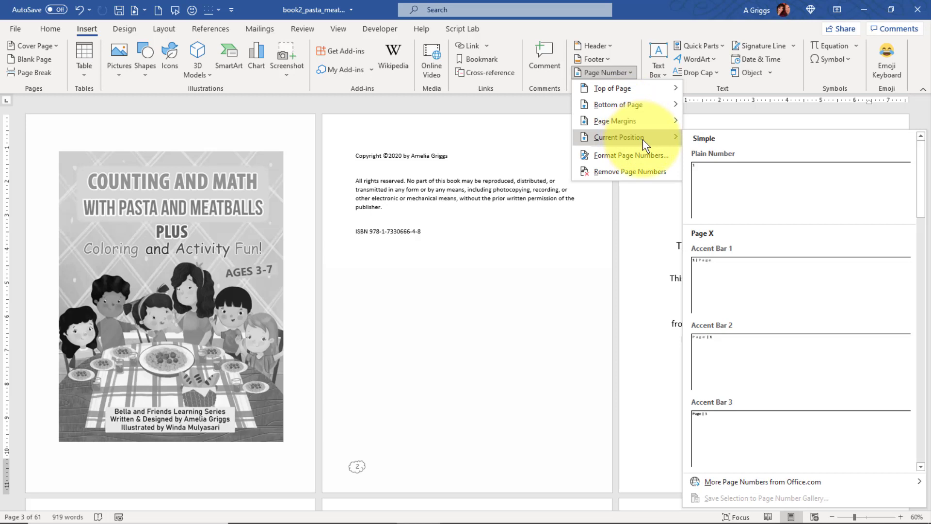
left_click(507, 127)
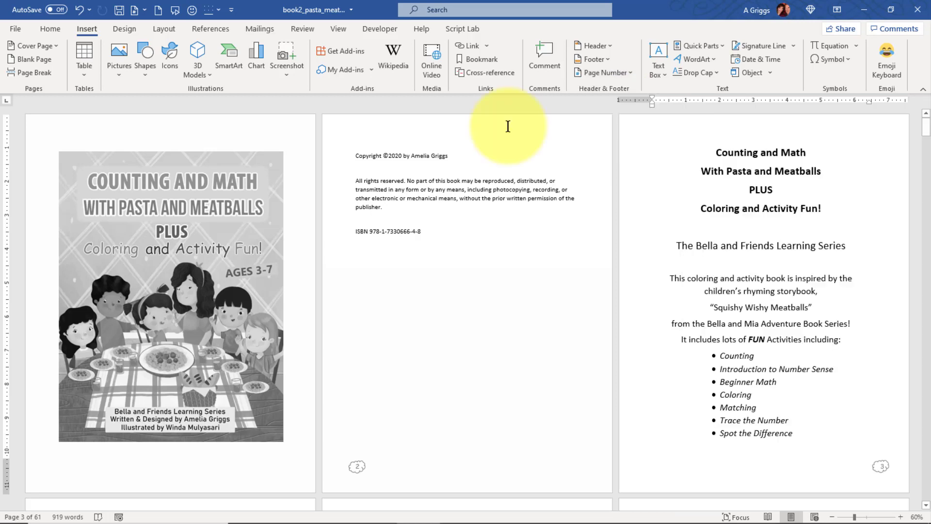
Open the even page footer for editing and draw a cloud shape about 0.6" by 0.93" beside the page number.
left_click(359, 466)
double_click(359, 465)
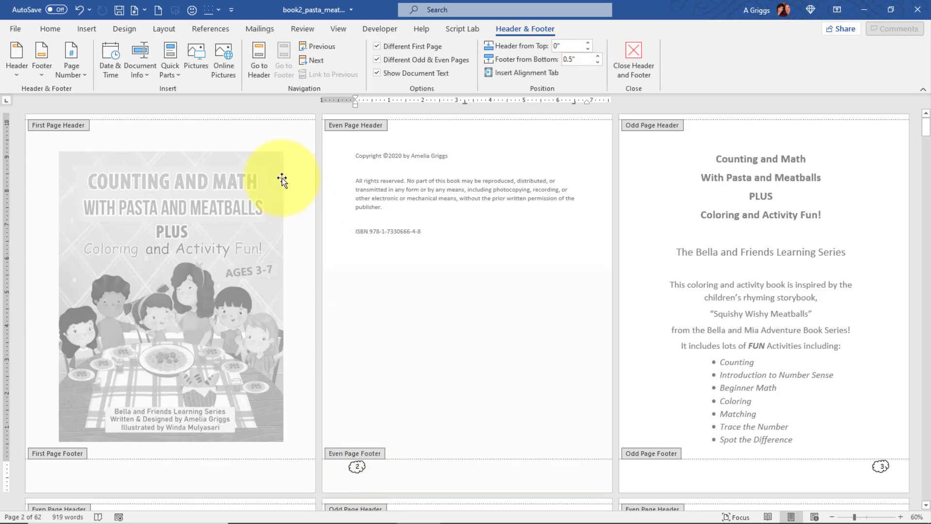
left_click(89, 29)
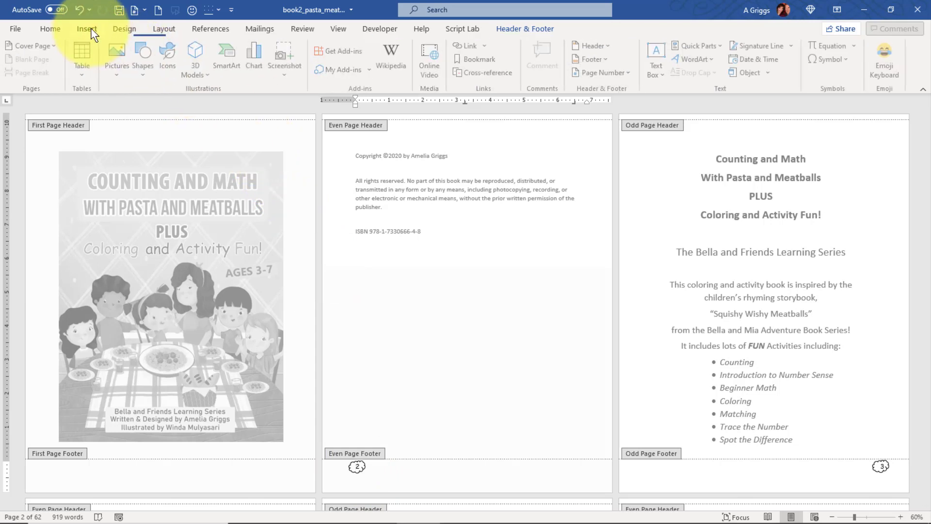
left_click(145, 73)
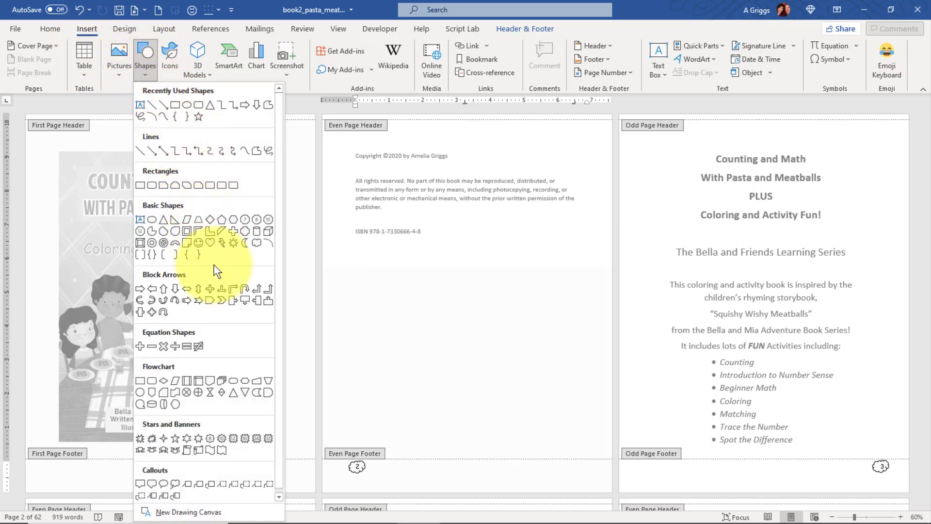
left_click(258, 243)
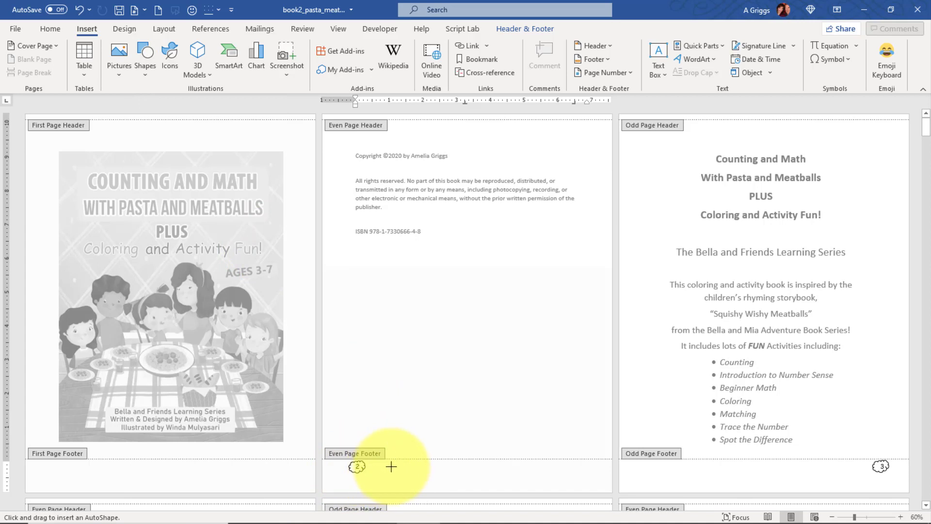
left_click_drag(392, 461, 421, 480)
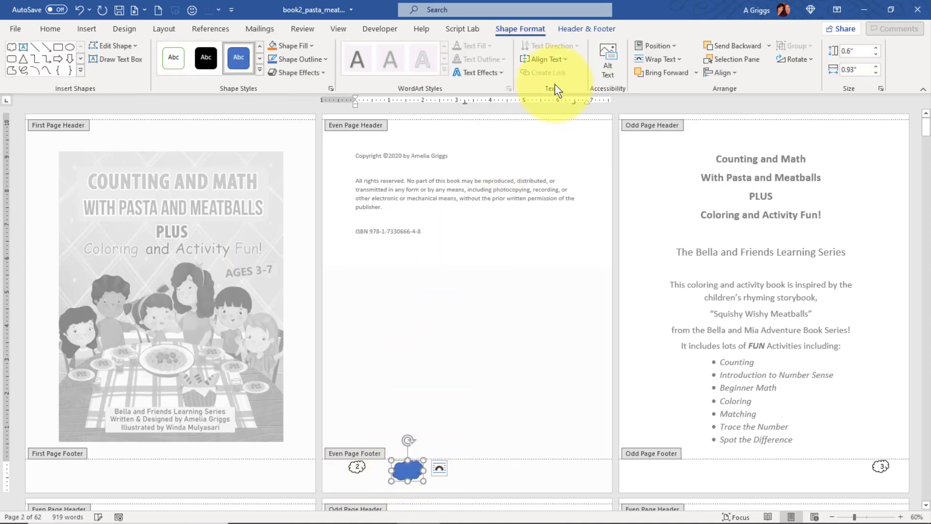
Remove the fill of the new footer cloud and set its text wrapping to Square.
left_click(308, 46)
left_click(308, 173)
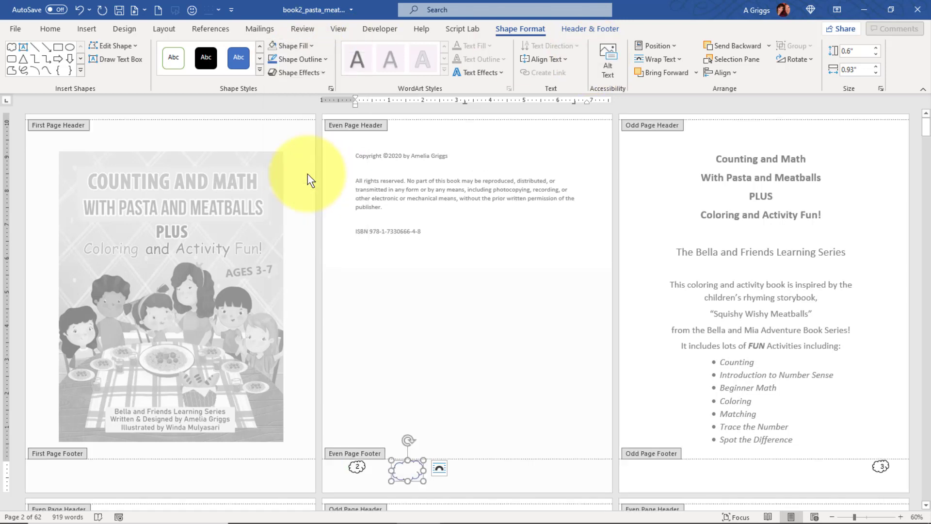
left_click(421, 472)
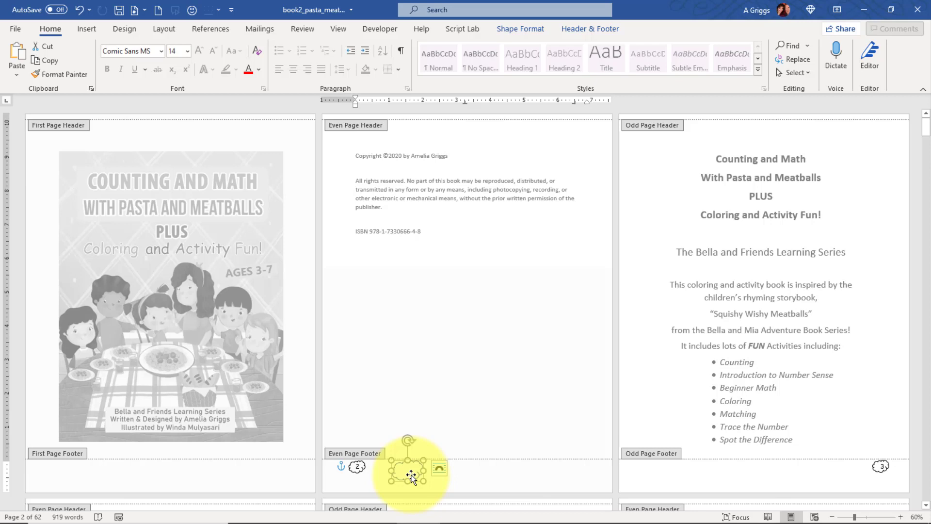
left_click(440, 466)
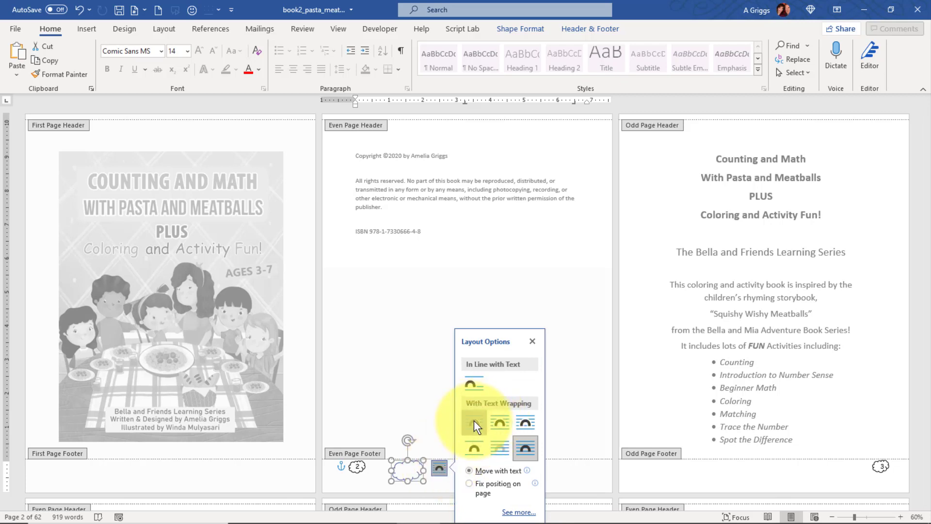
left_click(473, 420)
left_click(440, 488)
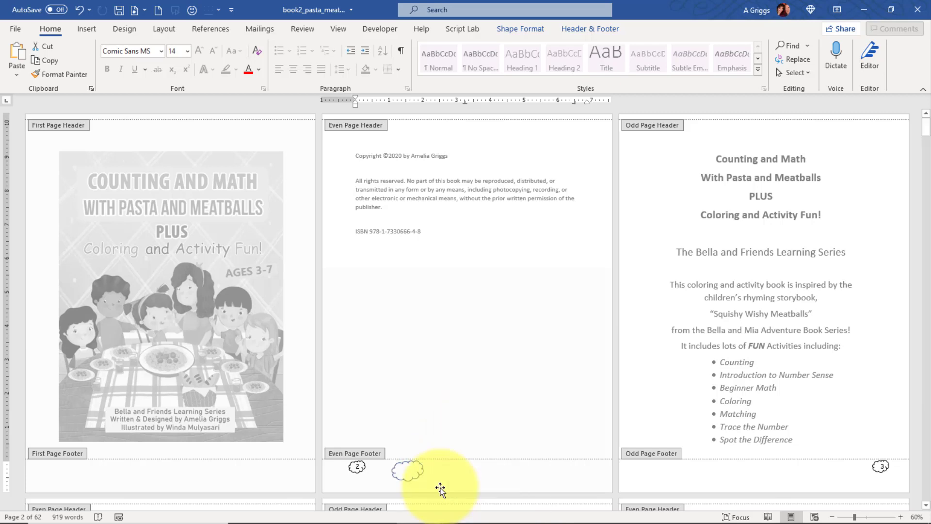
left_click(410, 470)
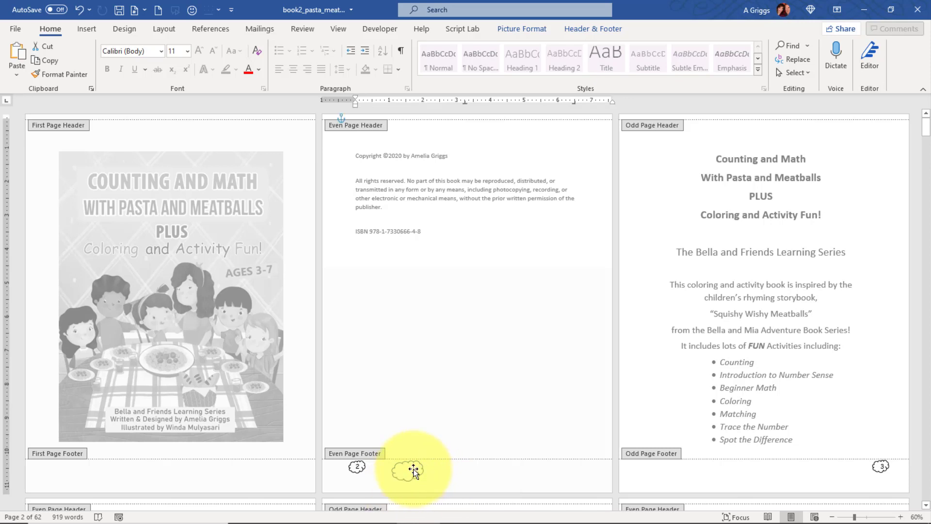
Delete the extra cloud shape from the even page footer and return to editing the document body.
left_click(411, 466)
mouse_move(408, 466)
left_mouse_down()
mouse_move(377, 457)
mouse_move(364, 467)
mouse_move(410, 473)
mouse_move(422, 457)
mouse_move(402, 457)
mouse_move(402, 469)
left_mouse_up()
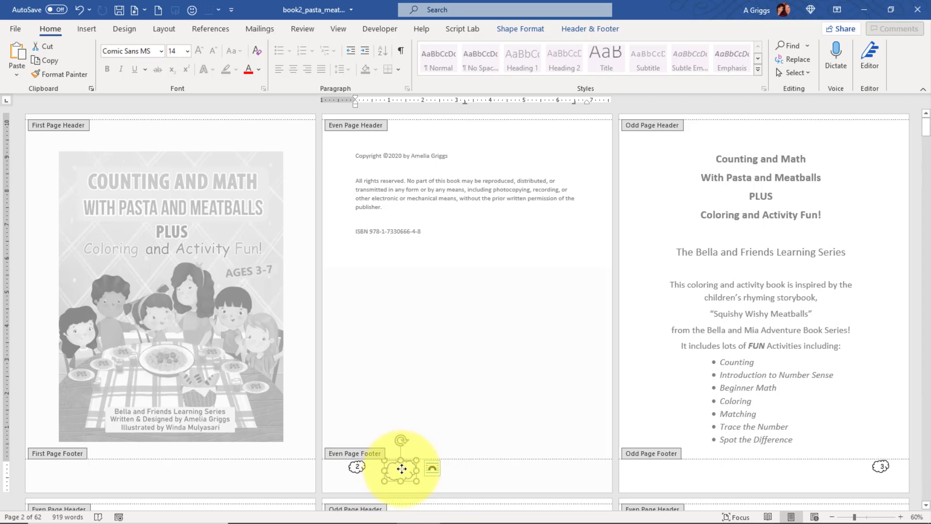
key("Delete")
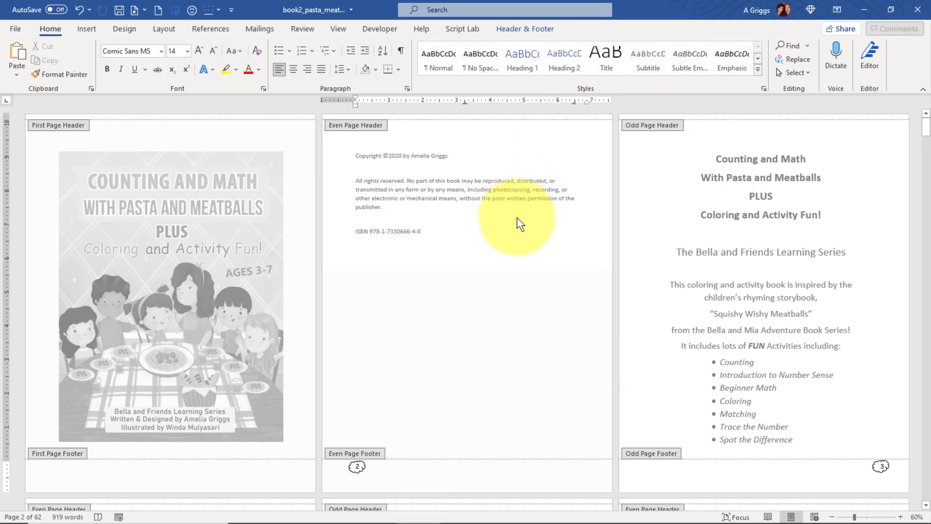
double_click(517, 217)
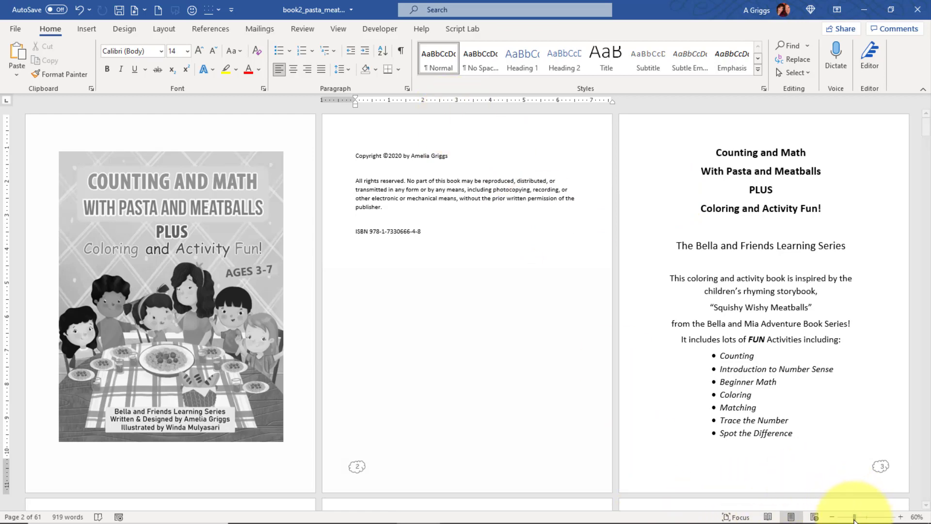
Review the opening pages of the book, including the "This book belongs to:" page and its name line.
left_click(901, 517)
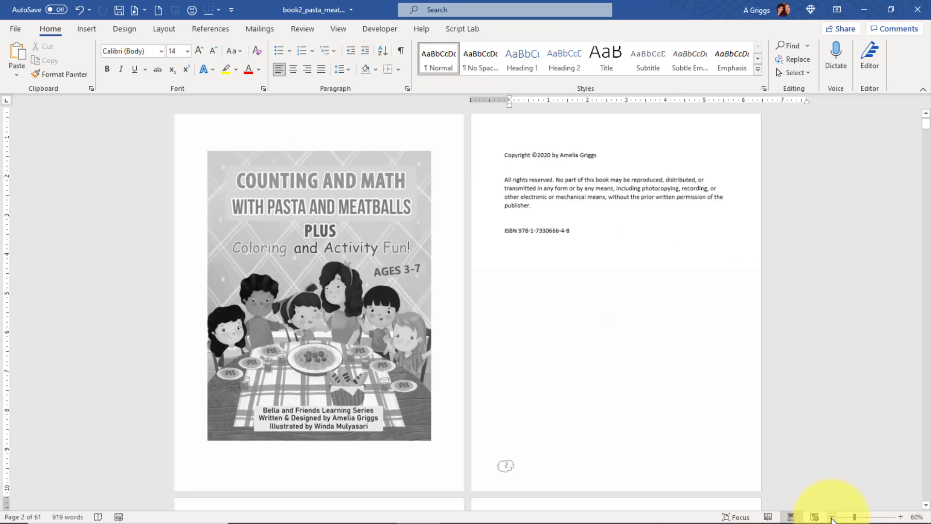
left_click(832, 517)
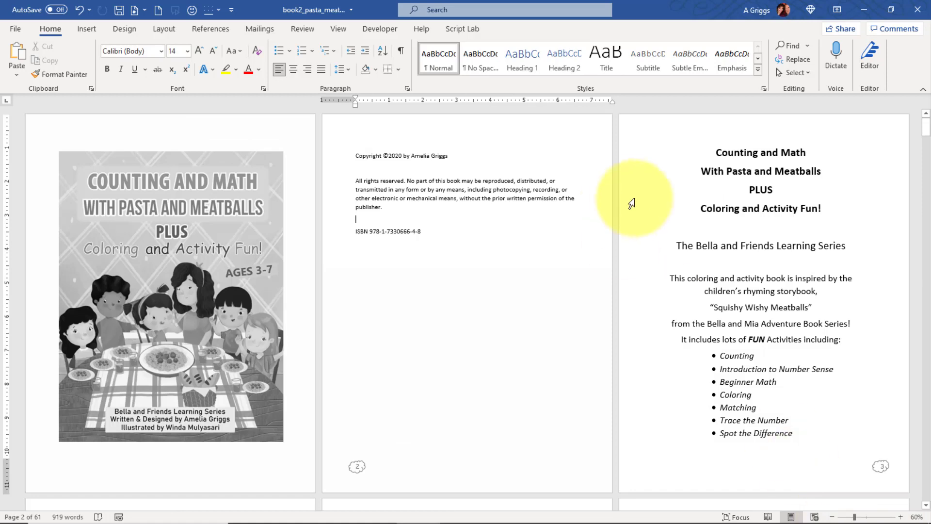
scroll(528, 176, "down", 3)
scroll(549, 191, "down", 5)
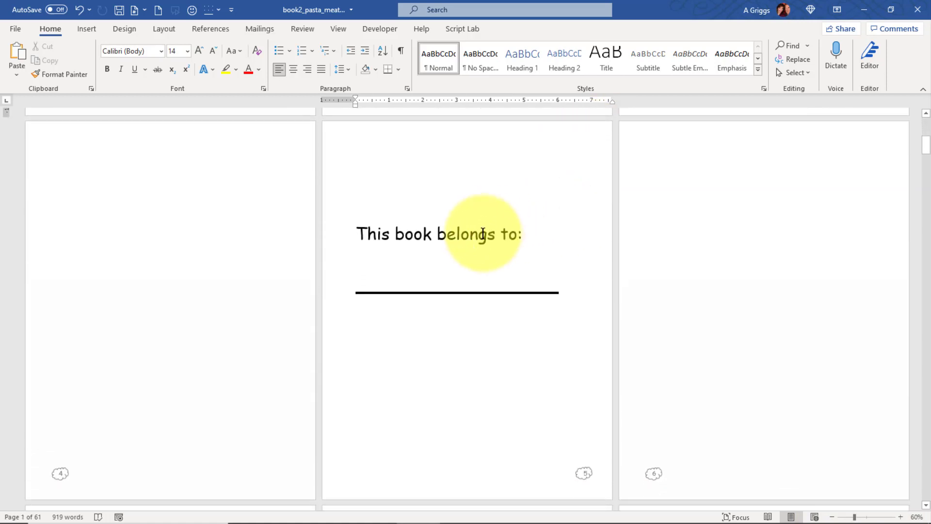
left_click(480, 232)
left_click(490, 289)
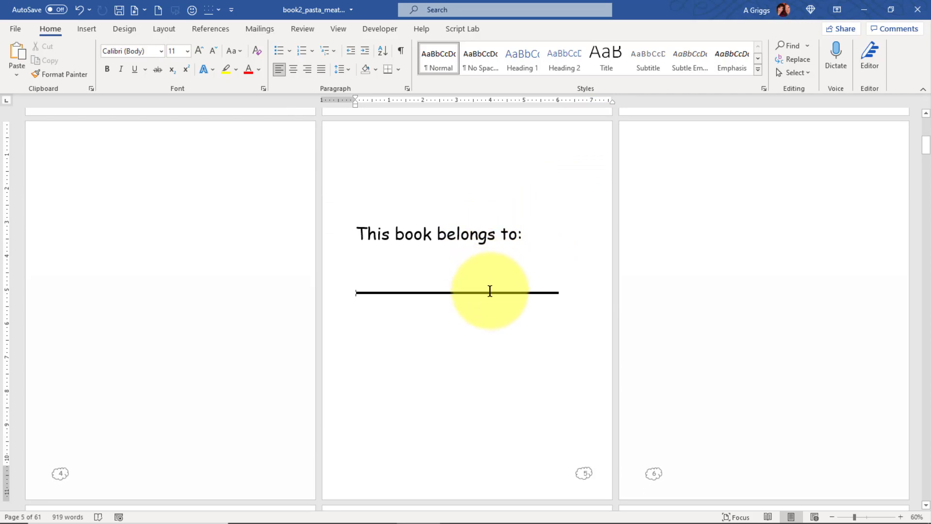
scroll(593, 191, "down", 2)
scroll(592, 191, "down", 6)
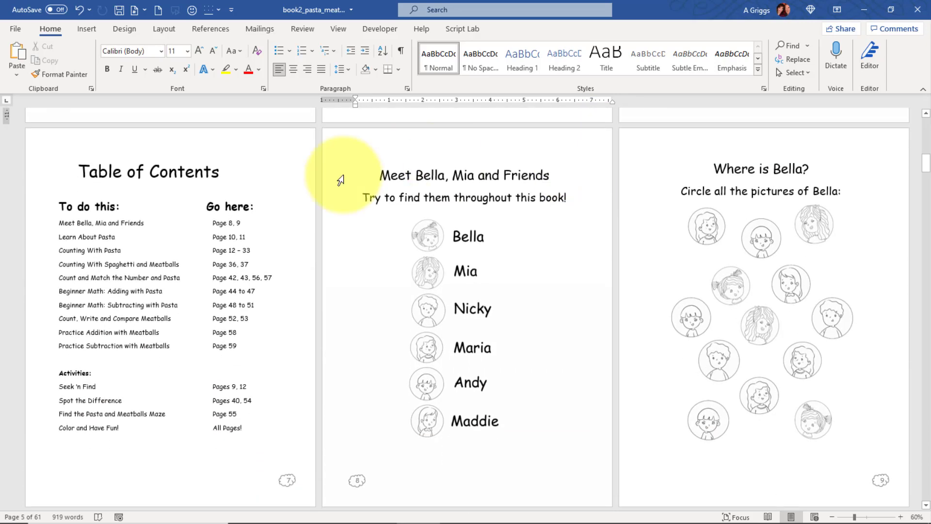
Examine the Table of Contents, the "Meet Bella, Mia and Friends" page and the "Where is Bella?" activity page.
left_click(145, 172)
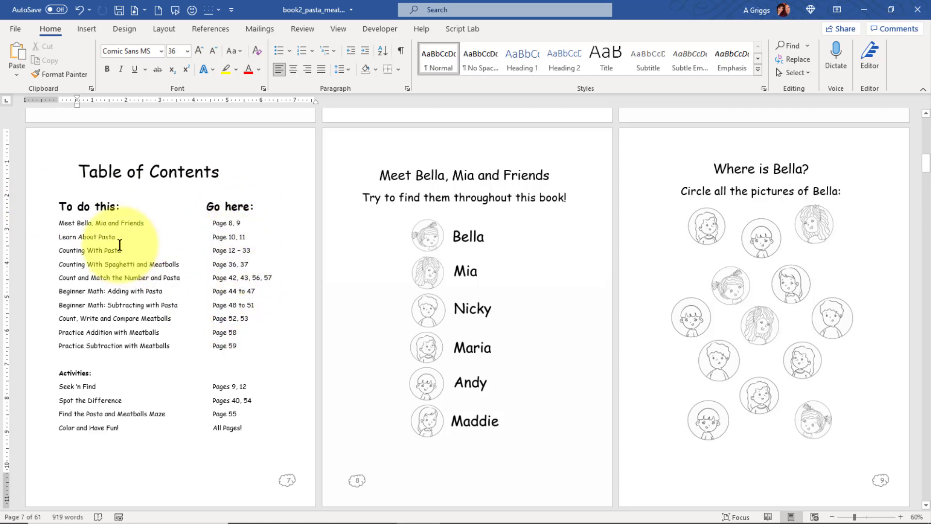
left_click(103, 225)
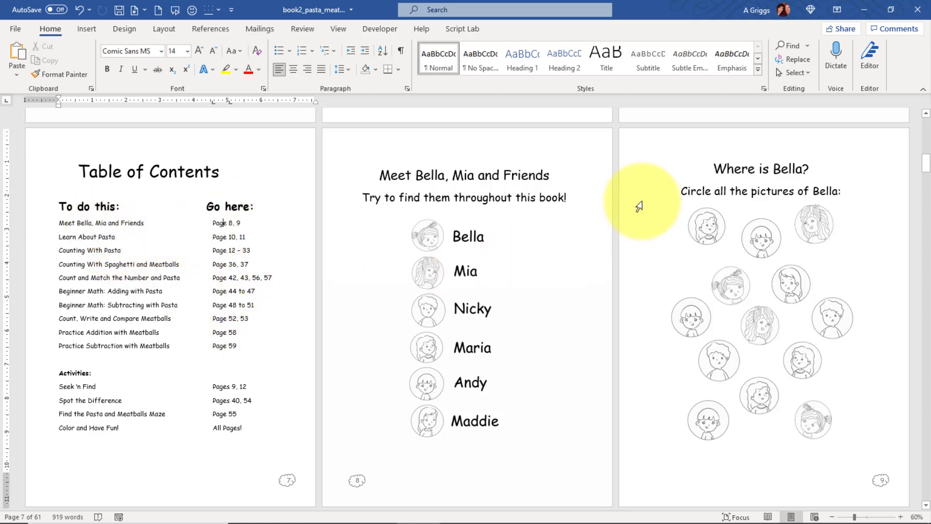
left_click(382, 174)
left_click_drag(379, 176, 588, 191)
left_click(427, 238)
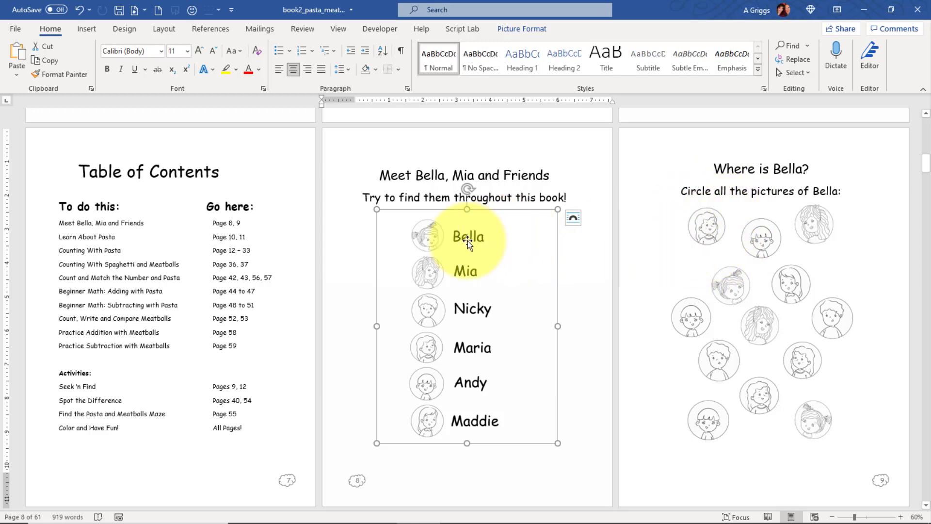
left_click(762, 237)
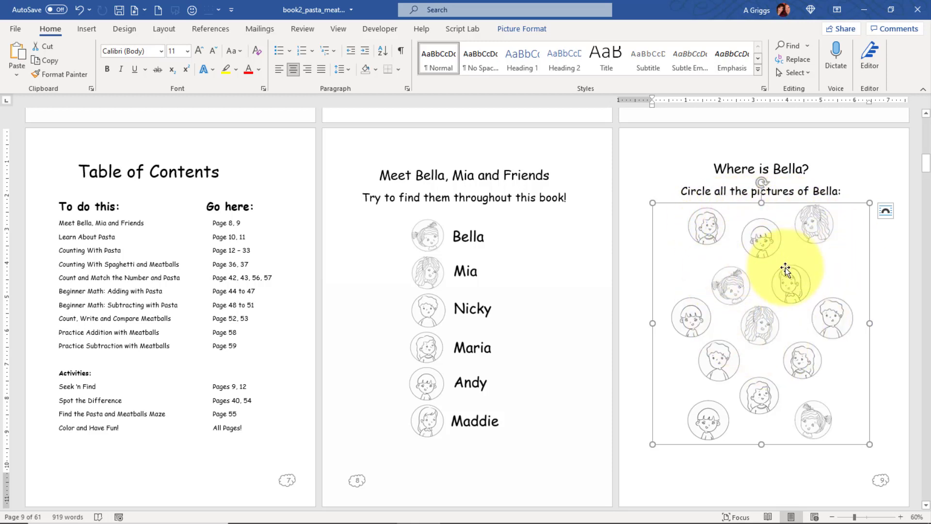
left_click(680, 189)
Inspect the outlined-text picture on page 10 and switch to PowerPoint to examine the outlined text boxes on slide 31.
scroll(582, 180, "down", 5)
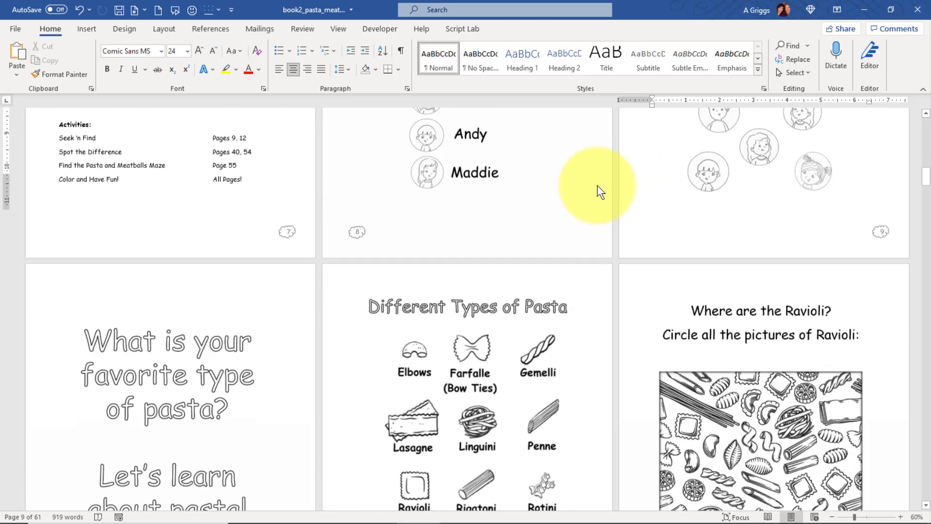
scroll(599, 189, "down", 3)
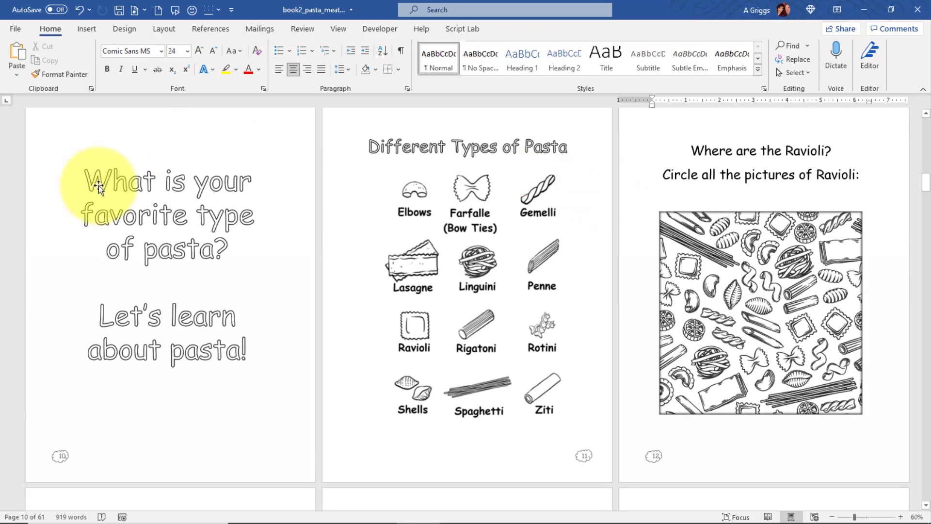
left_click(101, 184)
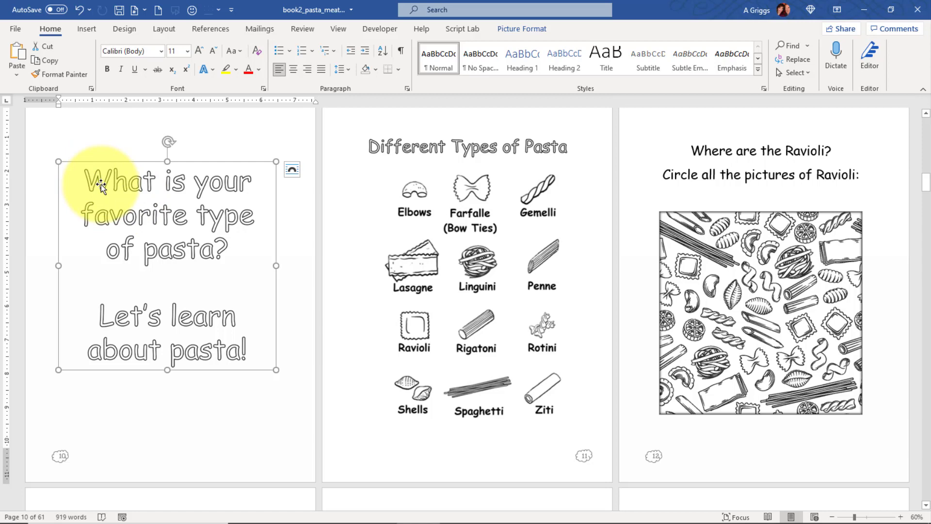
key("alt+Tab")
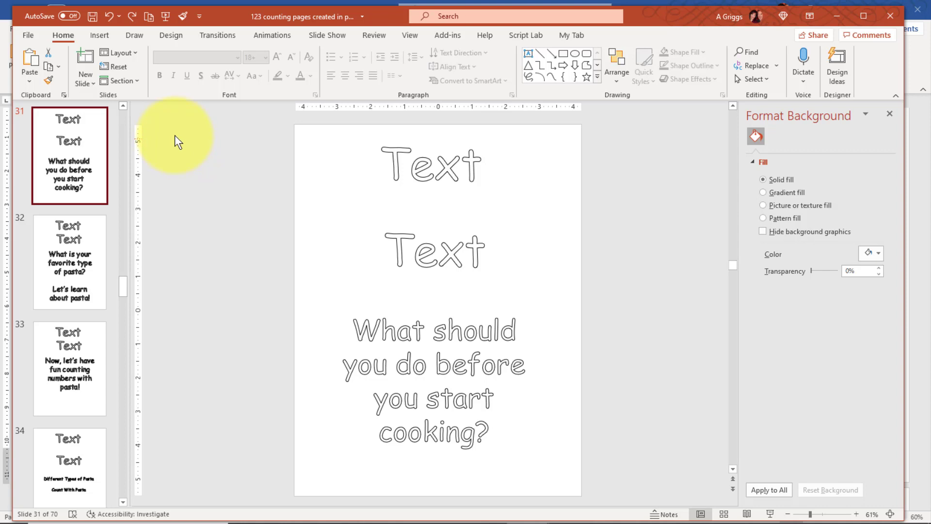
left_click(435, 176)
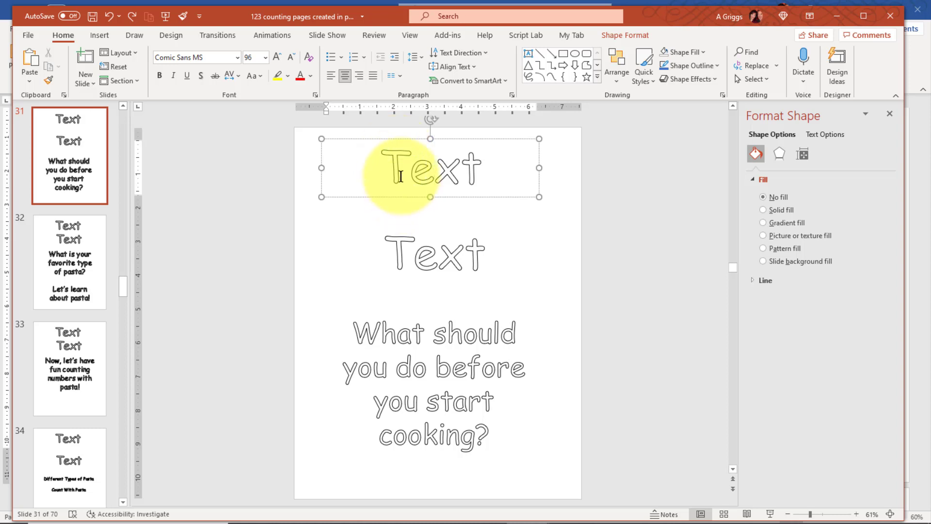
left_click(410, 252)
left_click(422, 335)
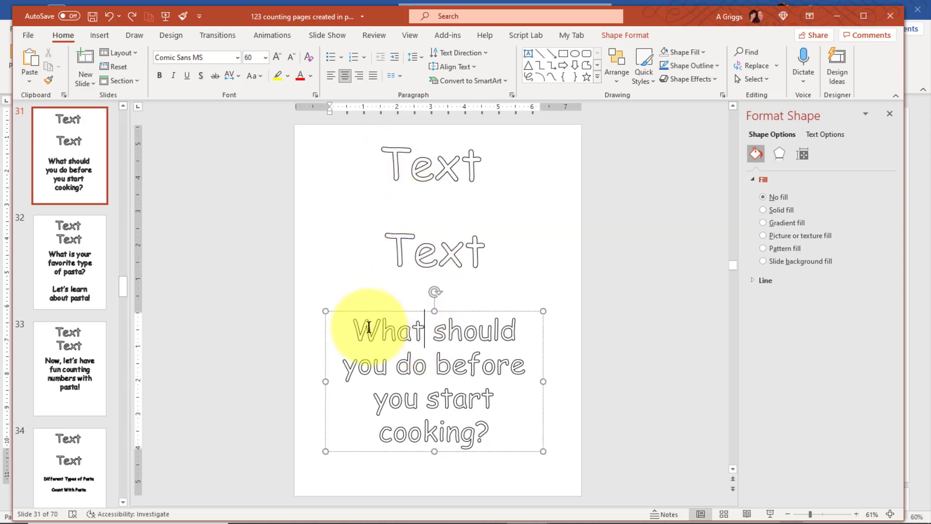
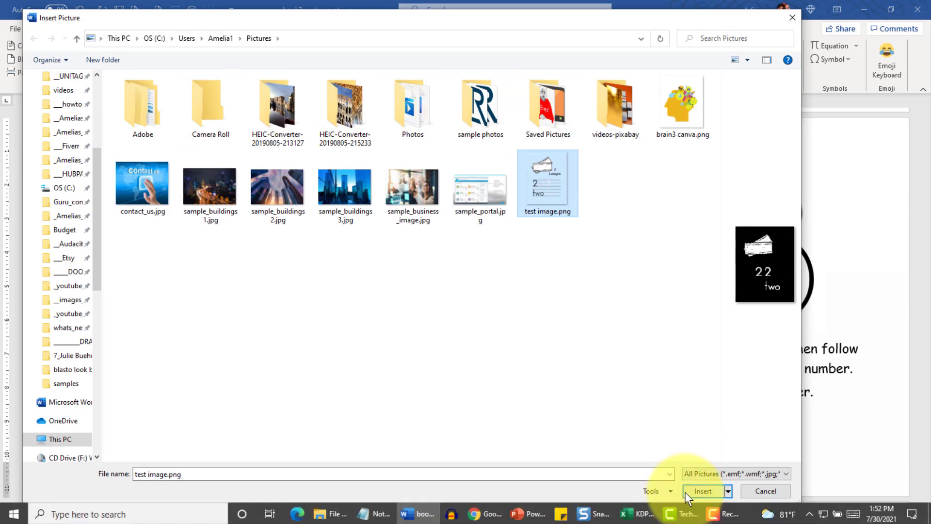
Insert the picture test image.png on page 17 and enlarge it to about 11.22" by 8.67" to fill the page.
left_click(697, 490)
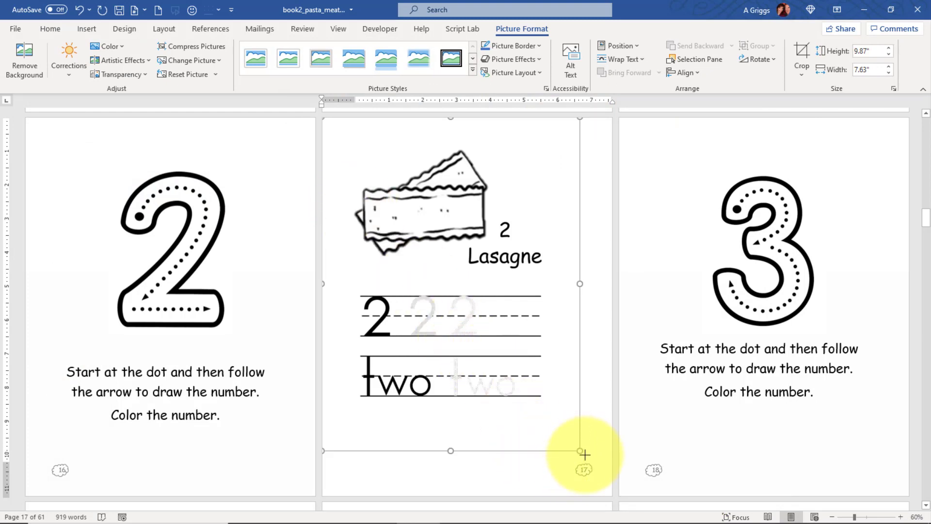
left_click_drag(584, 454, 607, 494)
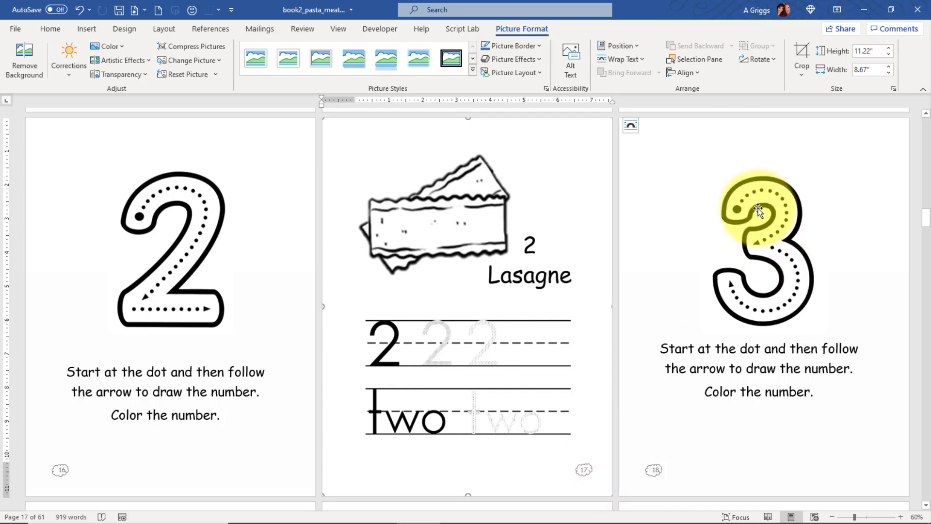
Review the number tracing and pasta counting pages from number 3 through number 10.
scroll(753, 208, "down", 2)
scroll(750, 181, "down", 10)
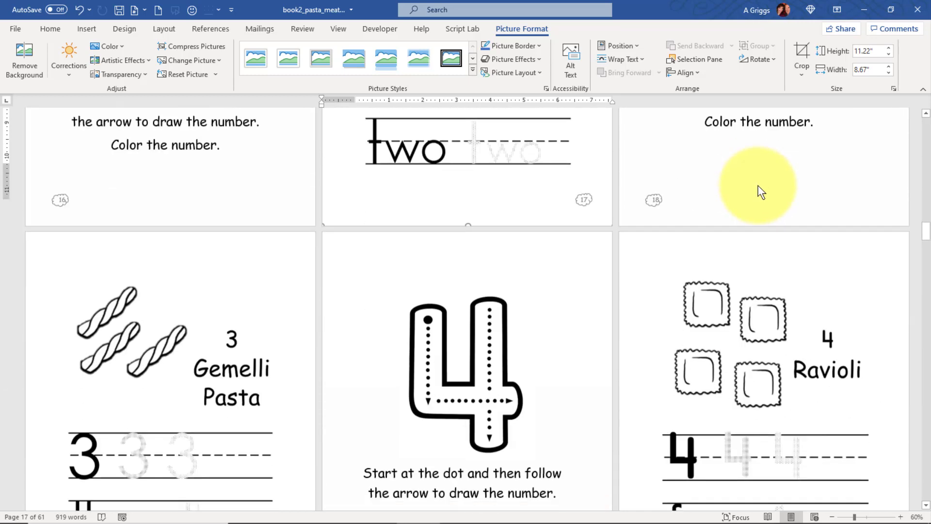
scroll(751, 181, "down", 17)
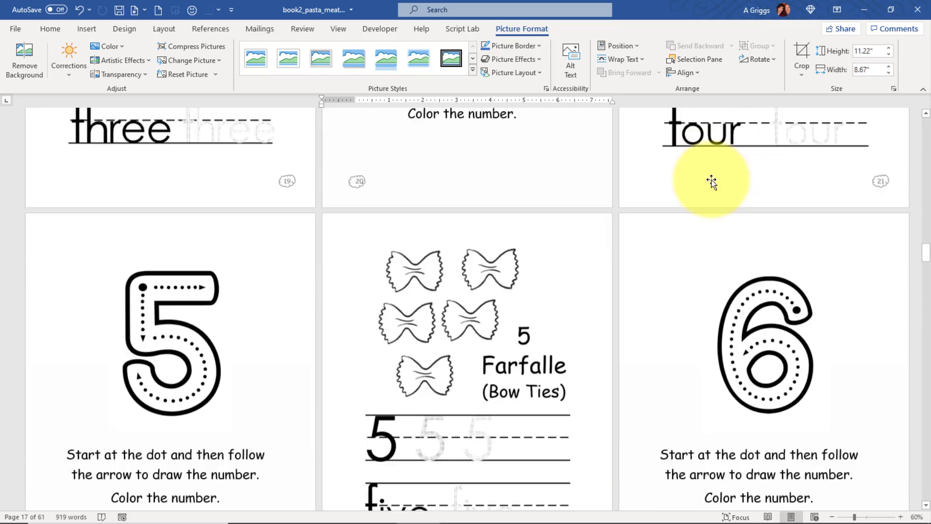
scroll(679, 177, "down", 16)
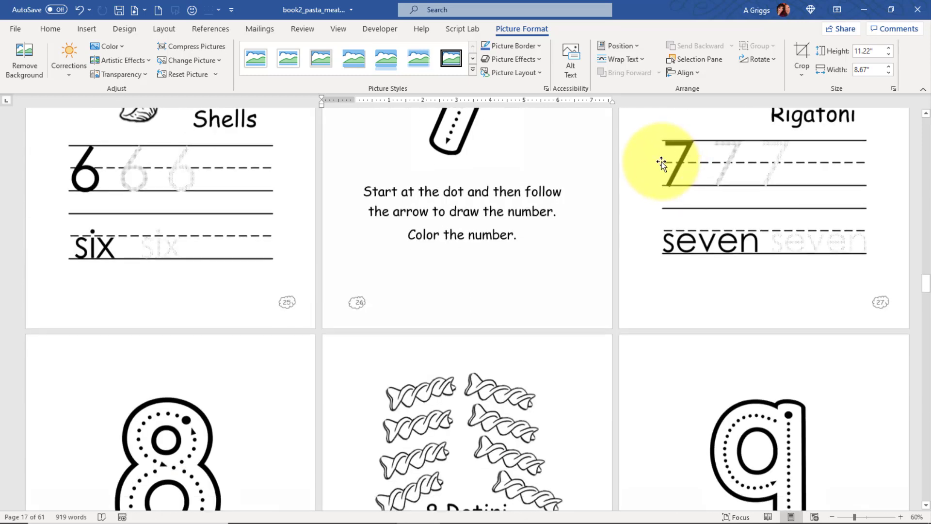
scroll(673, 176, "down", 12)
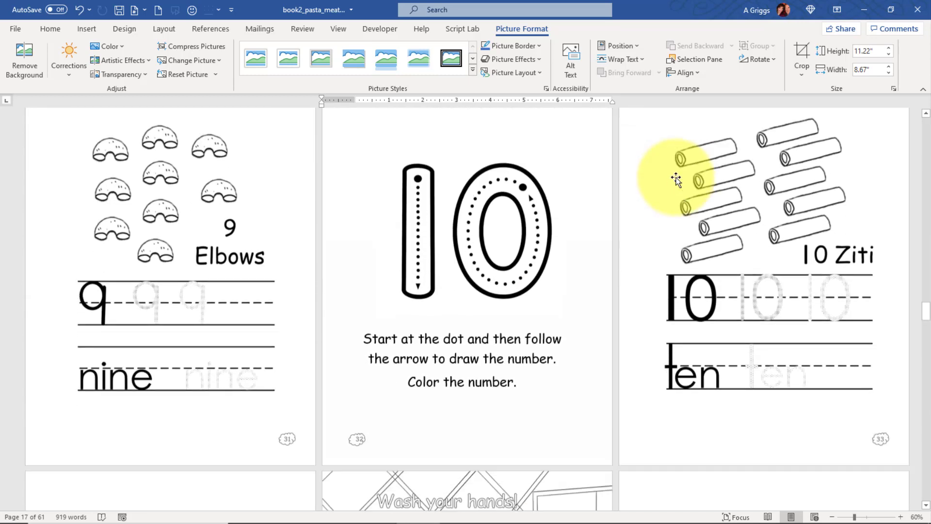
scroll(676, 183, "down", 4)
scroll(675, 182, "up", 12)
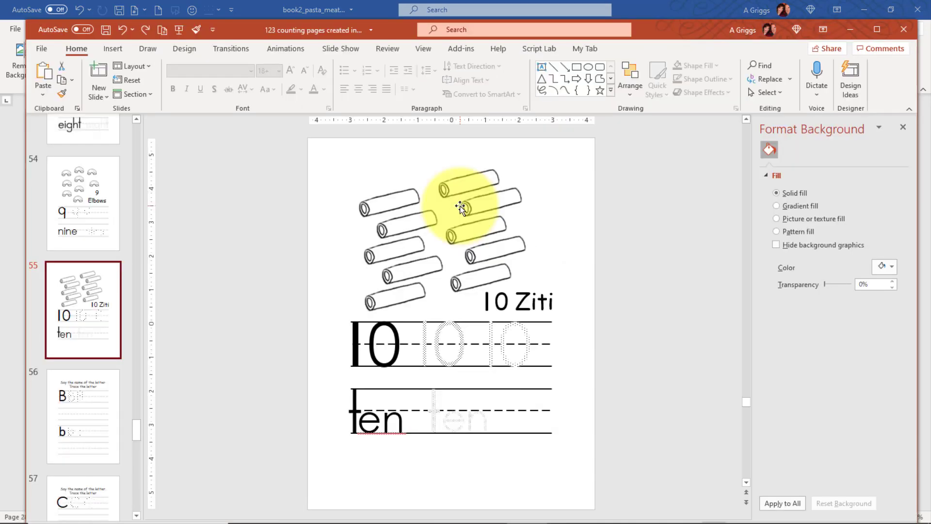
Try rotating one of the ziti pictures on the "10 Ziti" slide in PowerPoint, and undo the rotation.
left_click(460, 205)
left_click(399, 202)
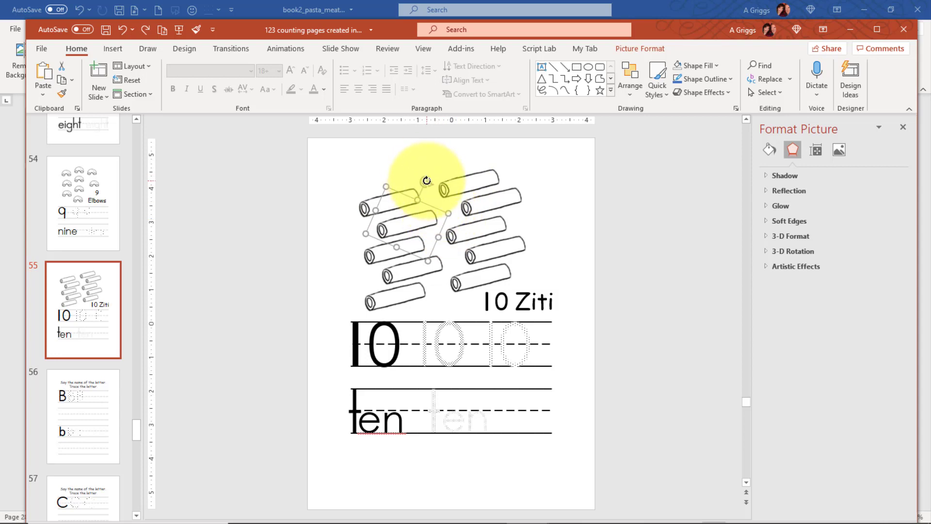
left_click_drag(425, 180, 446, 199)
key("ctrl+z")
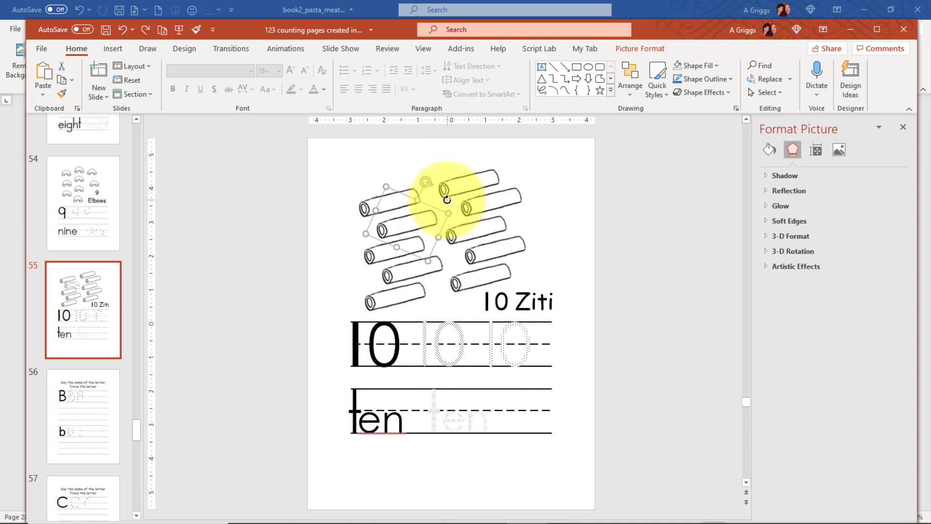
Inspect the "10 Ziti" label and the dotted and solid number text boxes on slide 55.
left_click(532, 301)
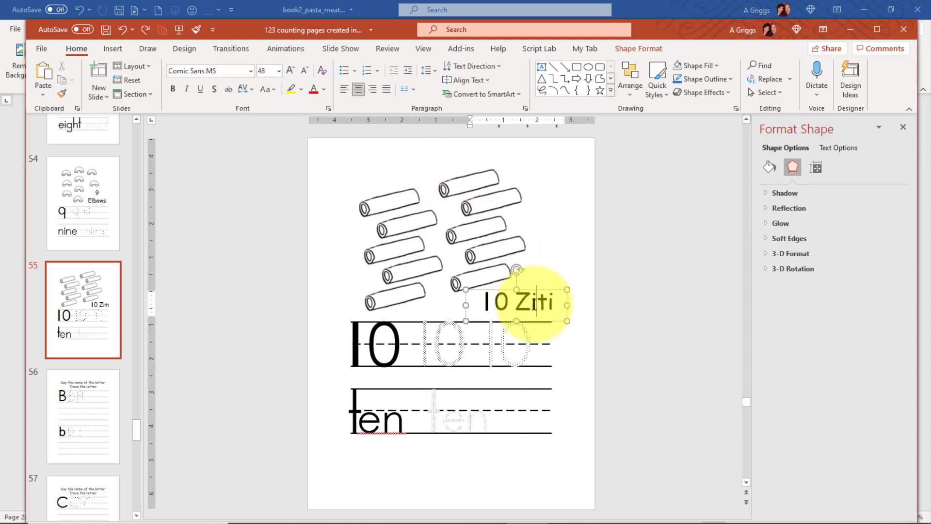
left_click(446, 333)
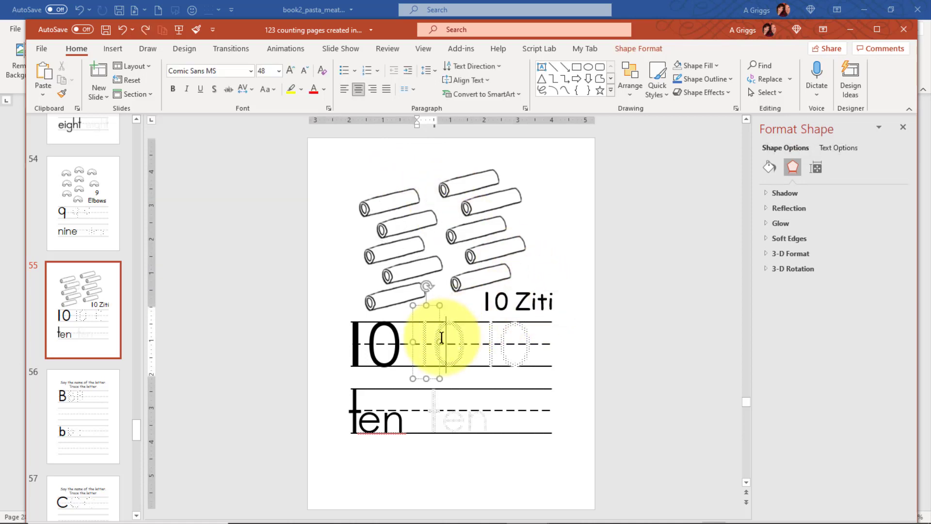
left_click(364, 344)
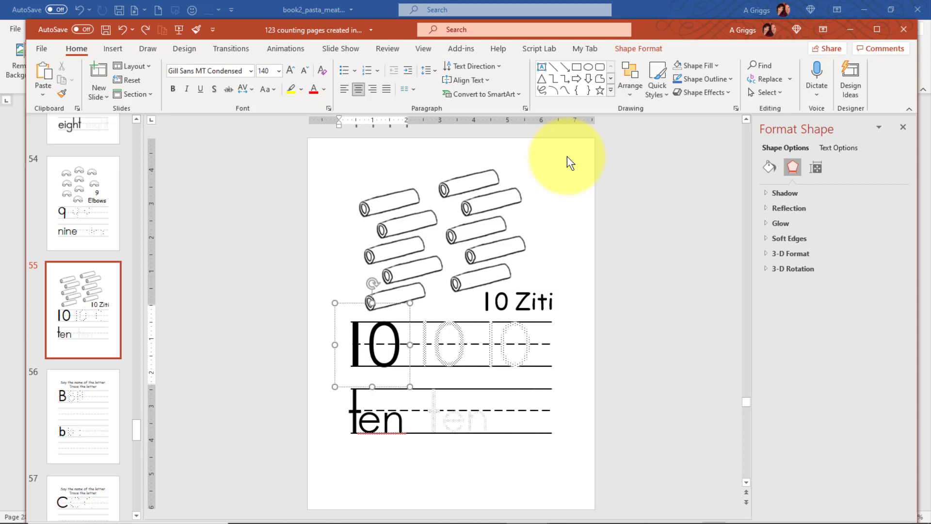
Switch back to Word and review the hand-washing coloring page and the meatball counting pages from page 34 onward.
key("alt+Tab")
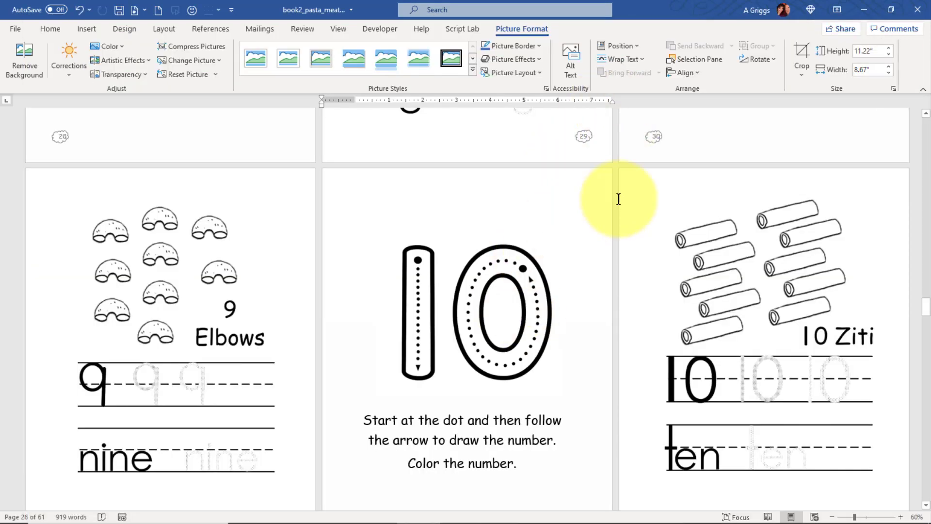
scroll(646, 196, "down", 6)
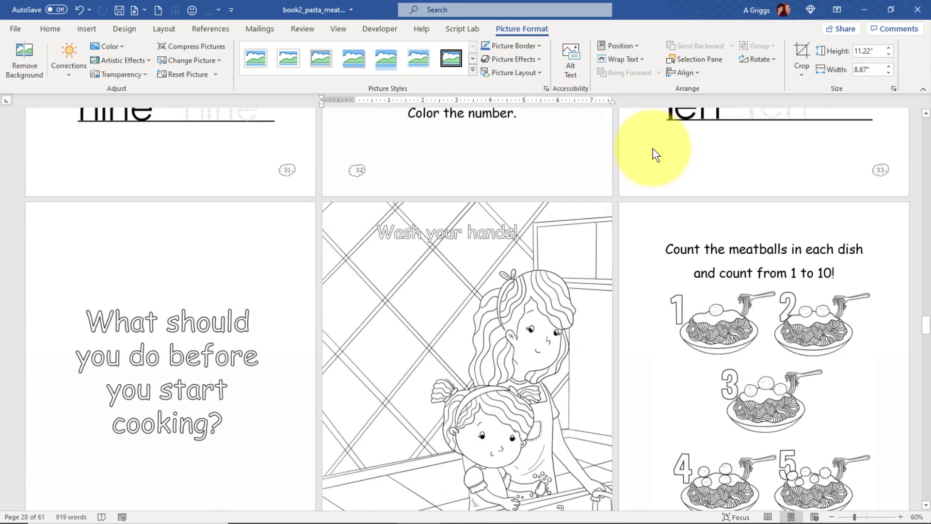
scroll(652, 148, "down", 3)
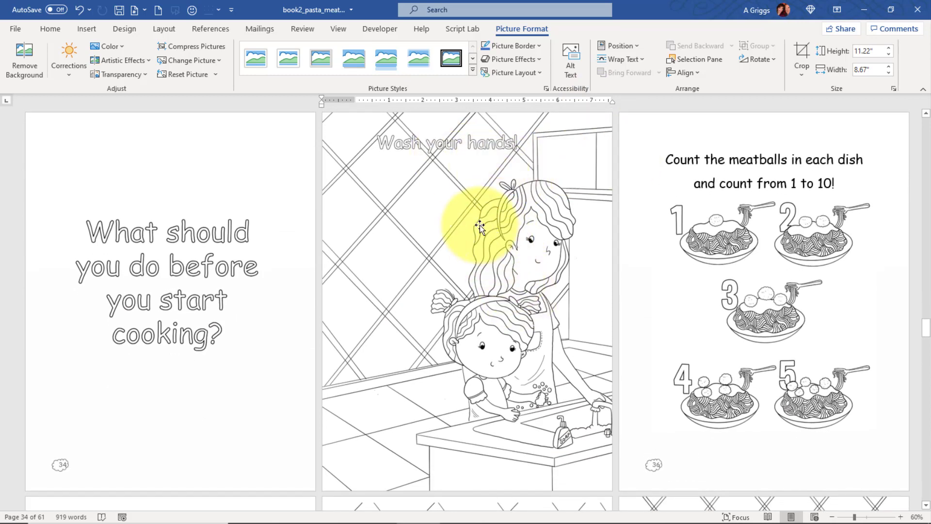
left_click(718, 238)
scroll(499, 160, "down", 10)
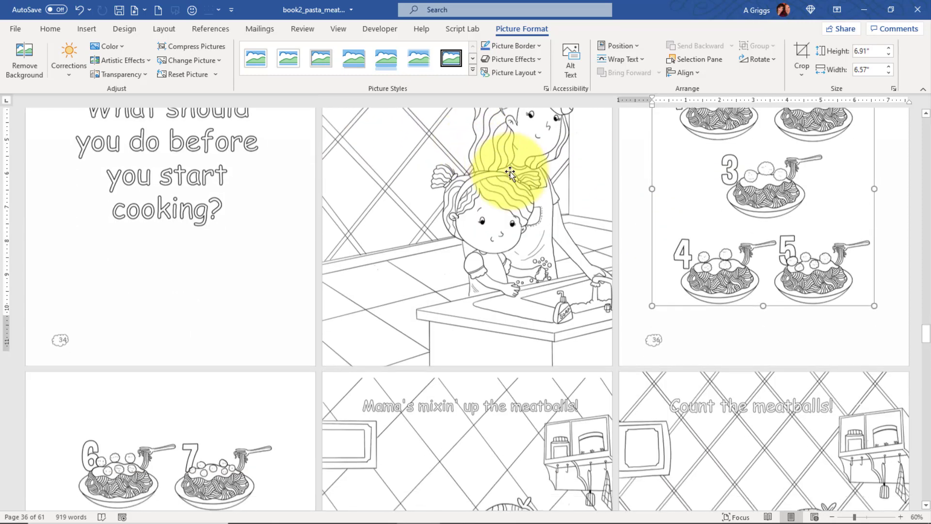
Review the meatball counting, coloring and odd-one-out pages up to the pasta shell matching activity on page 42.
left_click(514, 214)
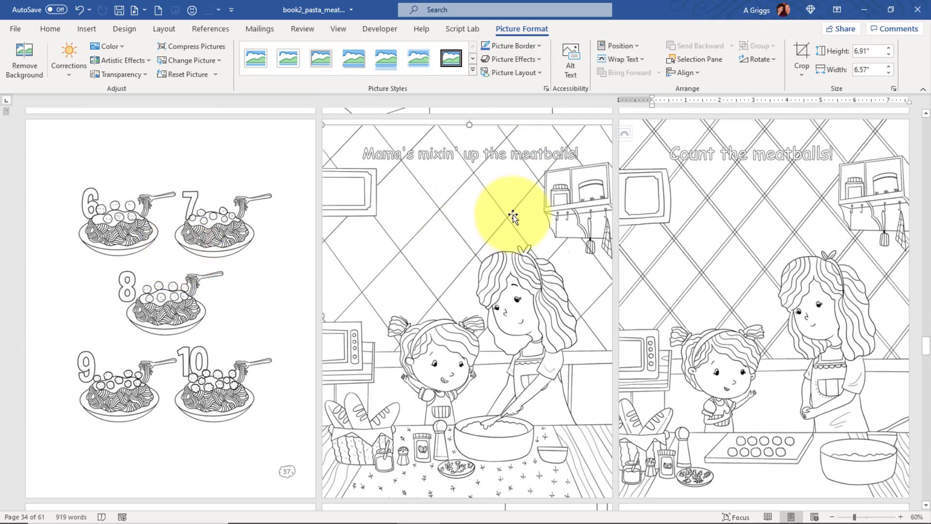
left_click(752, 240)
scroll(588, 177, "down", 8)
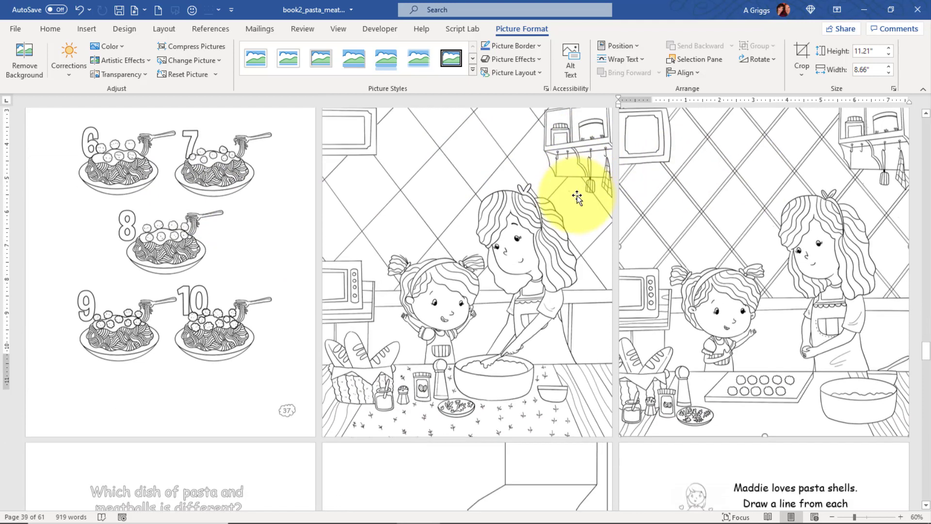
scroll(567, 185, "down", 4)
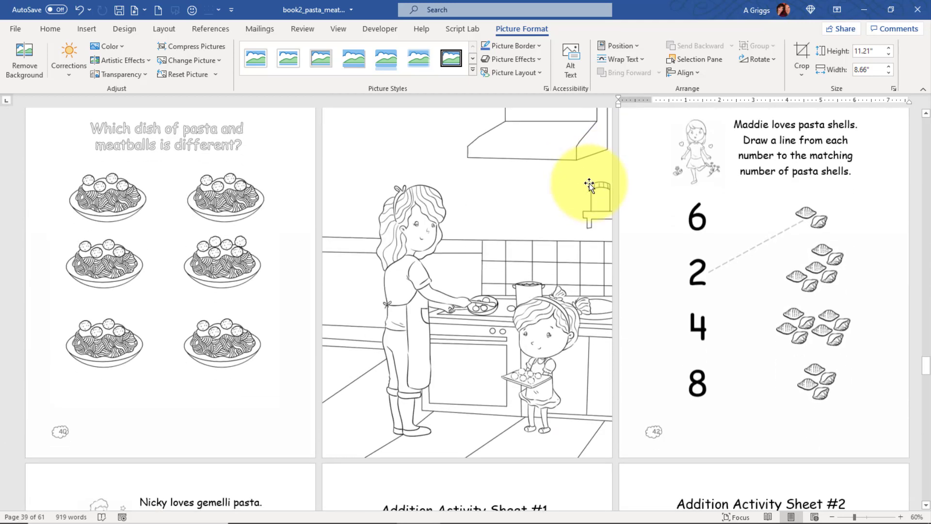
scroll(589, 183, "up", 2)
left_click(805, 207)
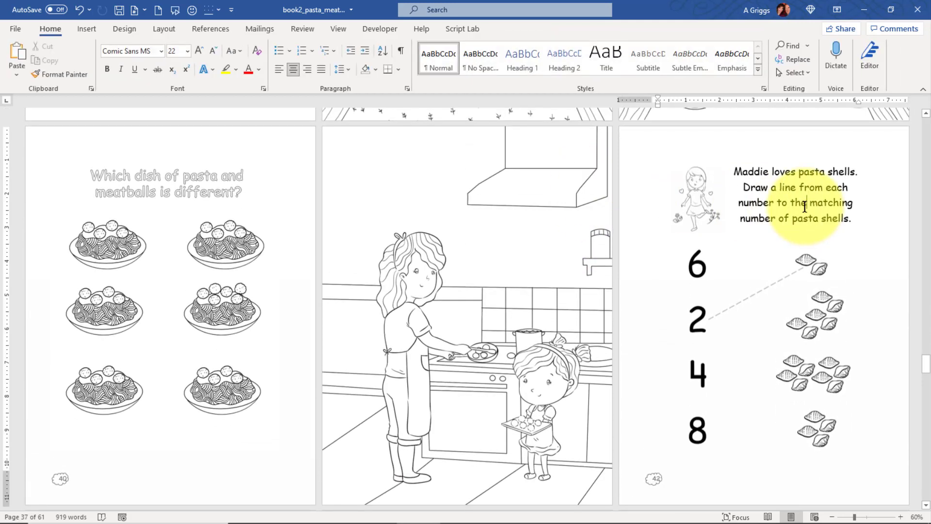
left_click(704, 198)
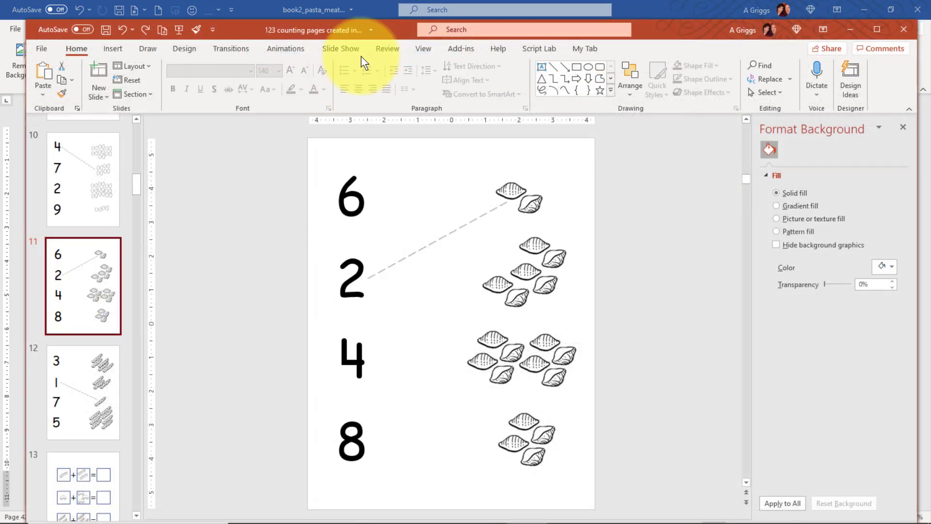
Switch to slide 11 in PowerPoint and inspect the number text boxes 6, 2, 4 and 8 and the dashed matching line.
left_click(357, 200)
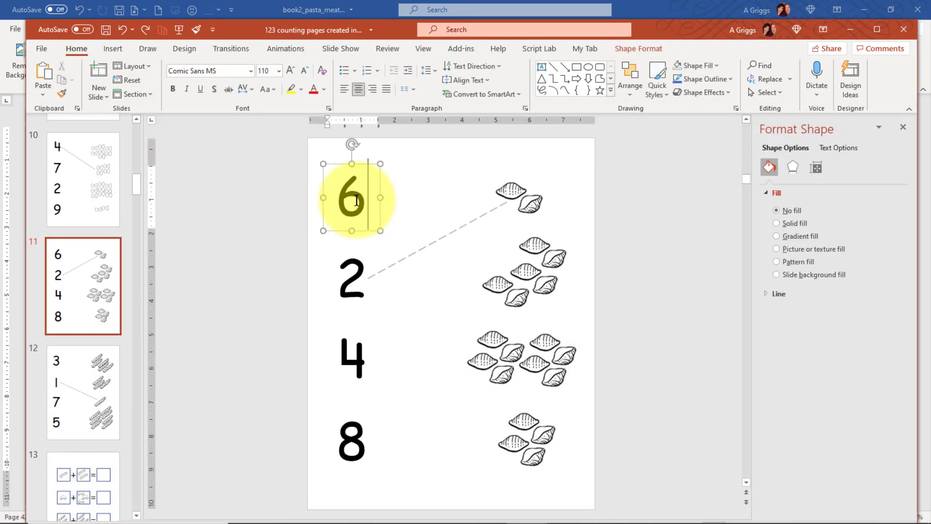
left_click(351, 274)
left_click(360, 349)
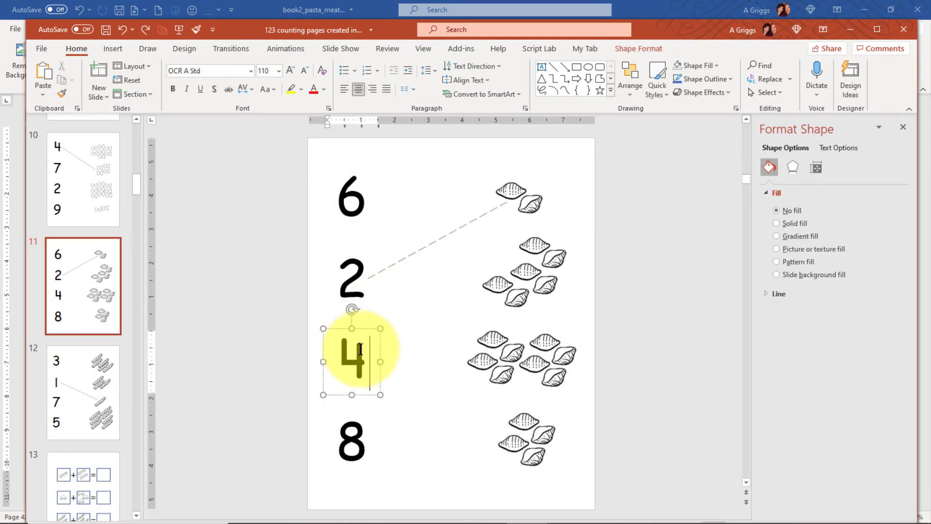
left_click(352, 440)
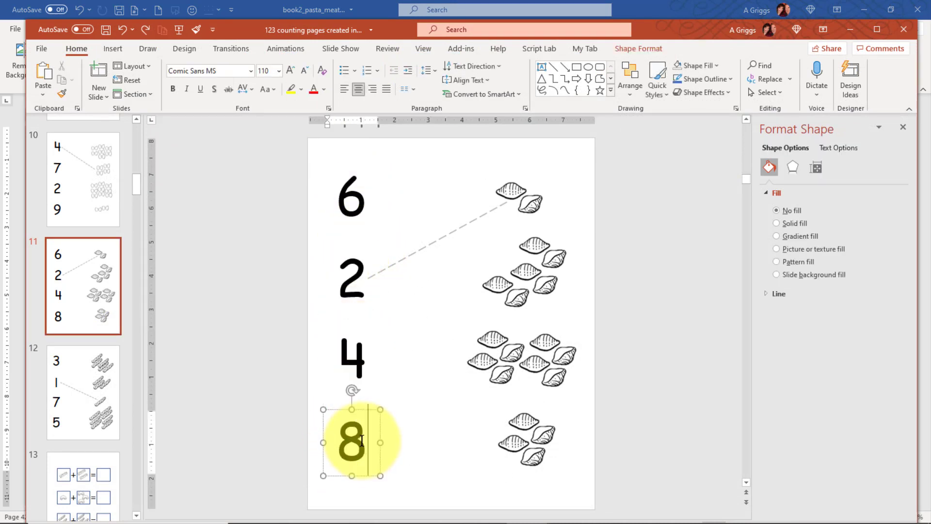
left_click(428, 245)
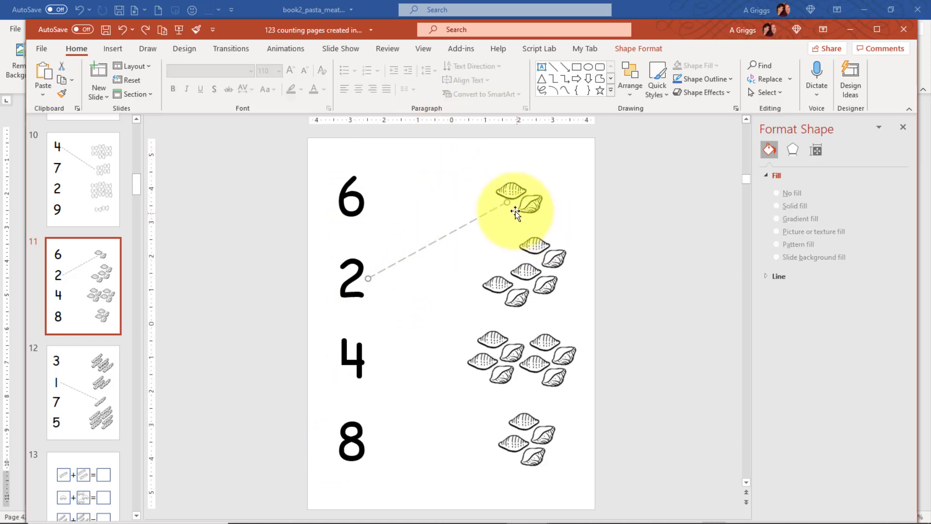
left_click_drag(515, 212, 485, 208)
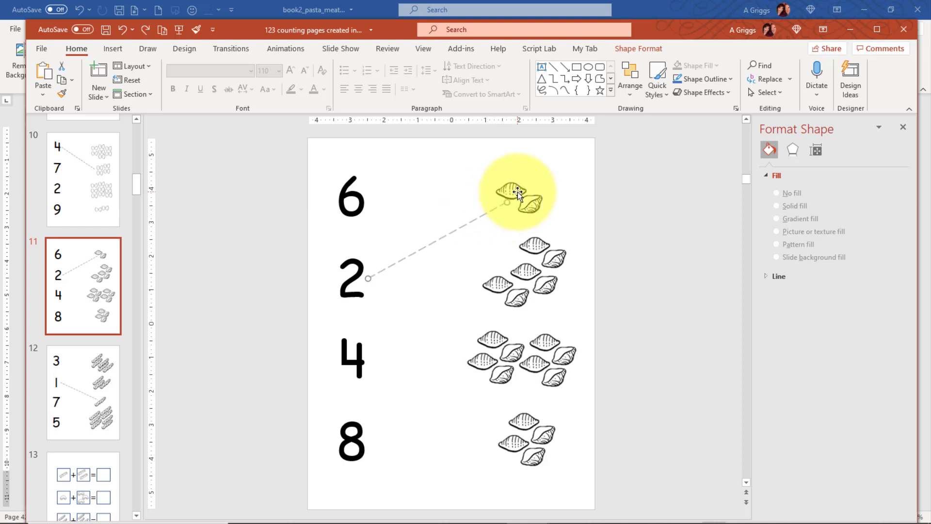
Inspect the pasta shell pictures that make up each of the four counting groups on slide 11.
left_click(532, 206)
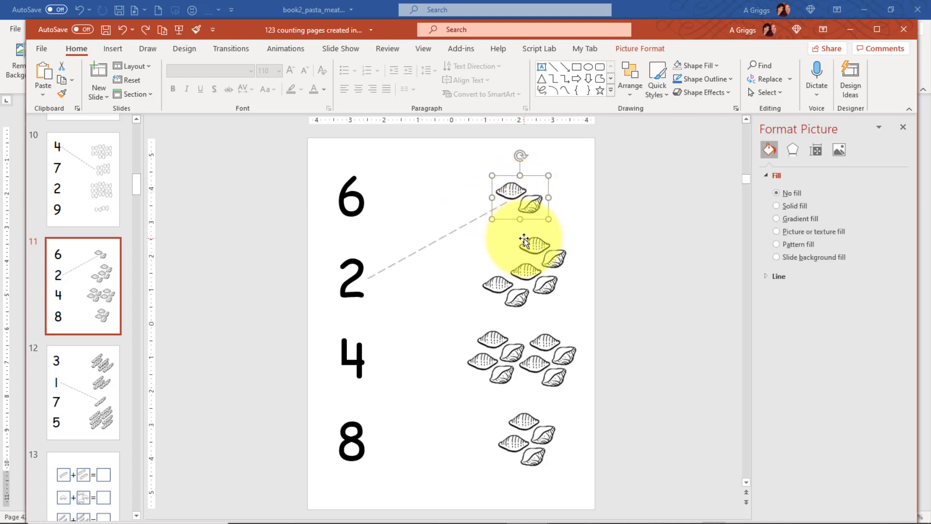
left_click(535, 252)
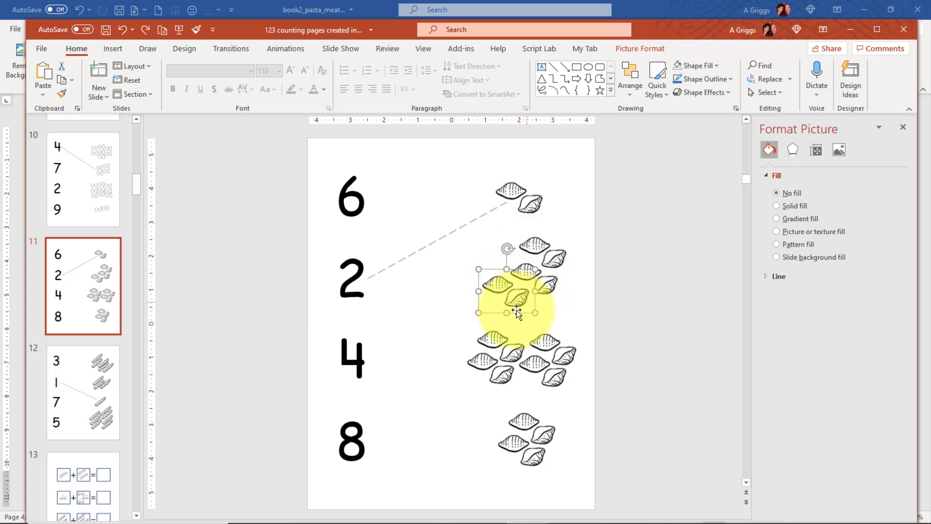
left_click(557, 359)
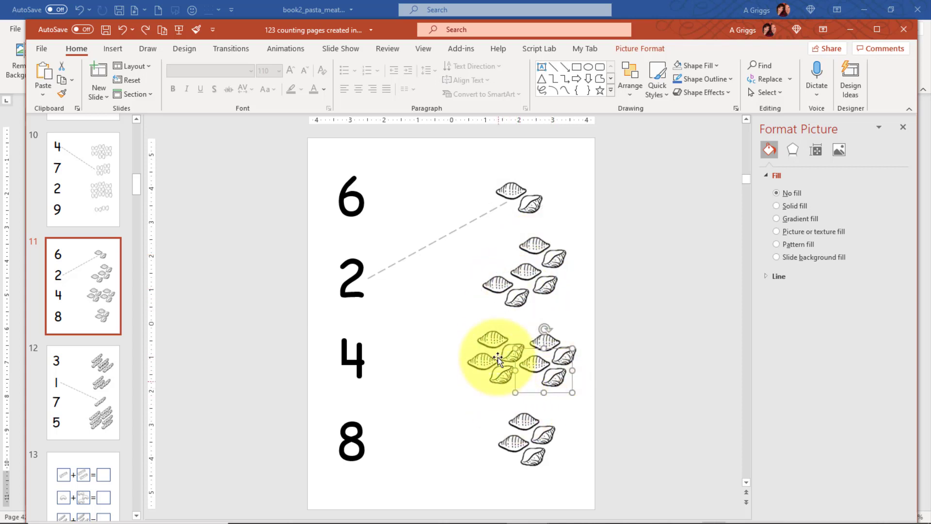
left_click(526, 427)
left_click_drag(526, 427, 536, 460)
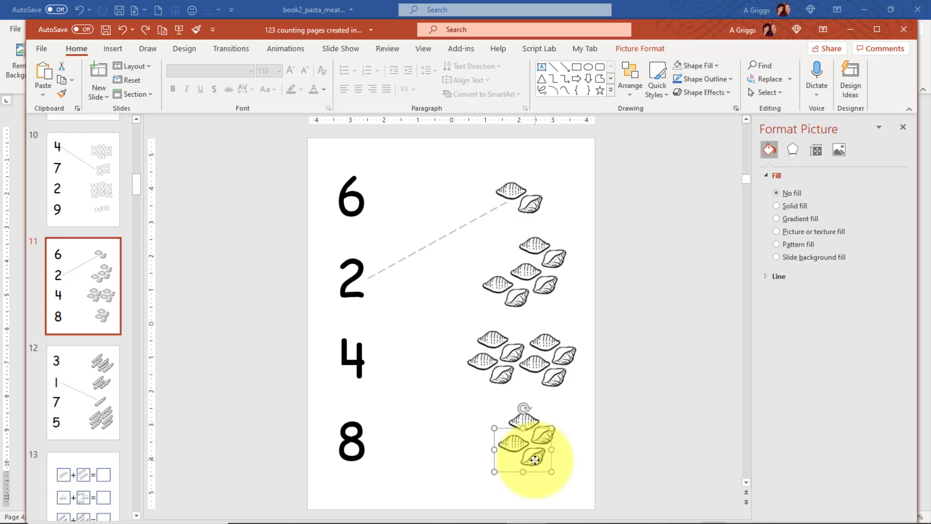
Switch back to Word and show the formatting marks while on the pasta shell matching page.
key("alt+Tab")
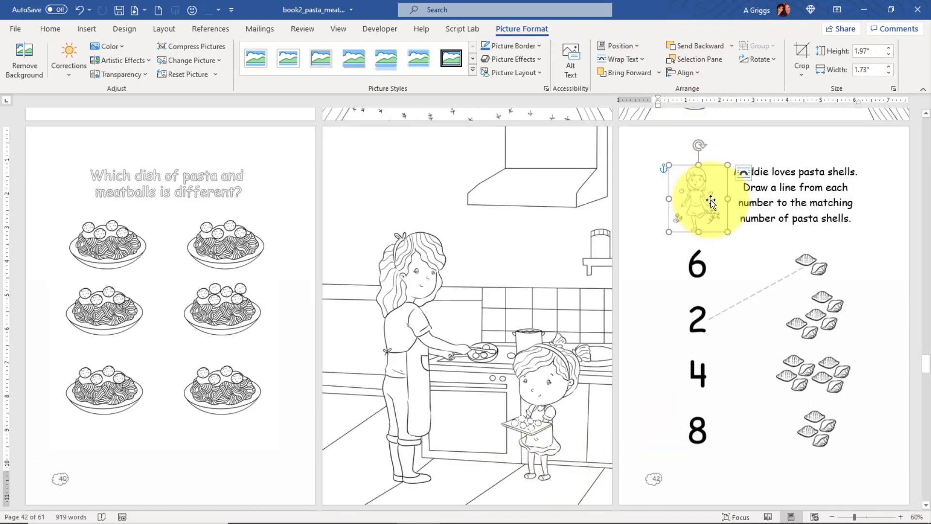
left_click(789, 198)
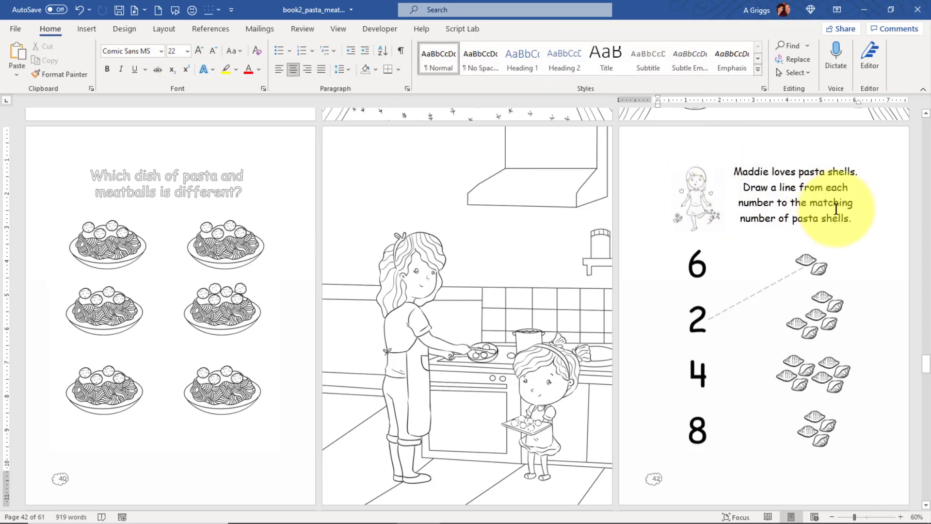
left_click(403, 55)
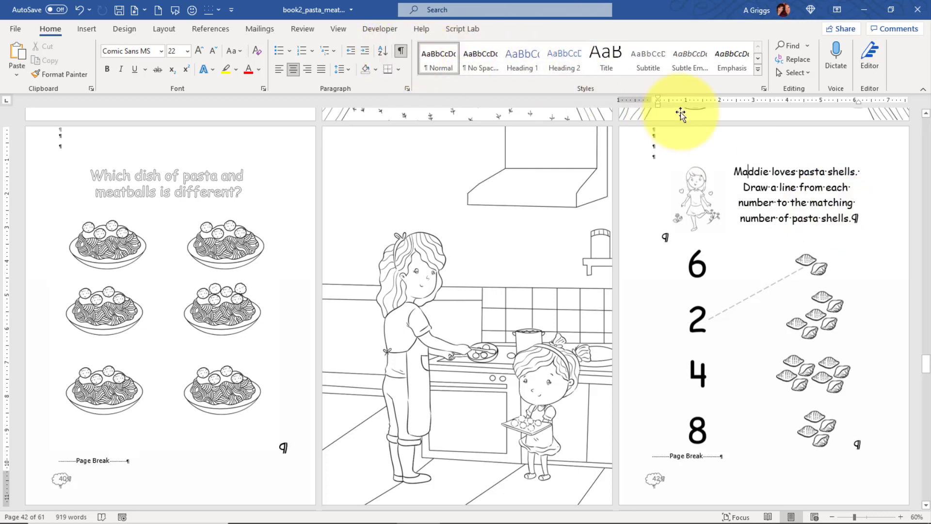
Inspect the girl picture, the wrapped instruction text and the inserted number-matching picture on page 42.
left_click(692, 184)
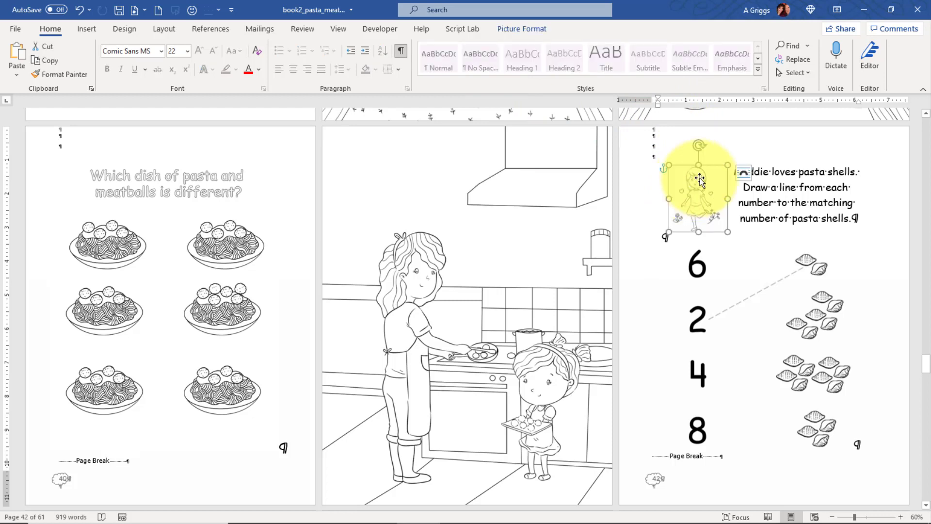
left_click(780, 172)
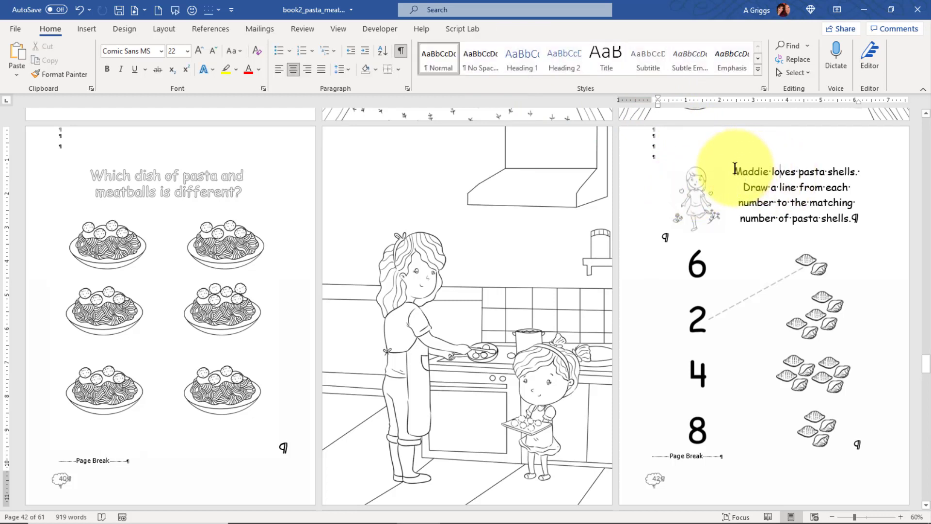
left_click_drag(735, 168, 859, 216)
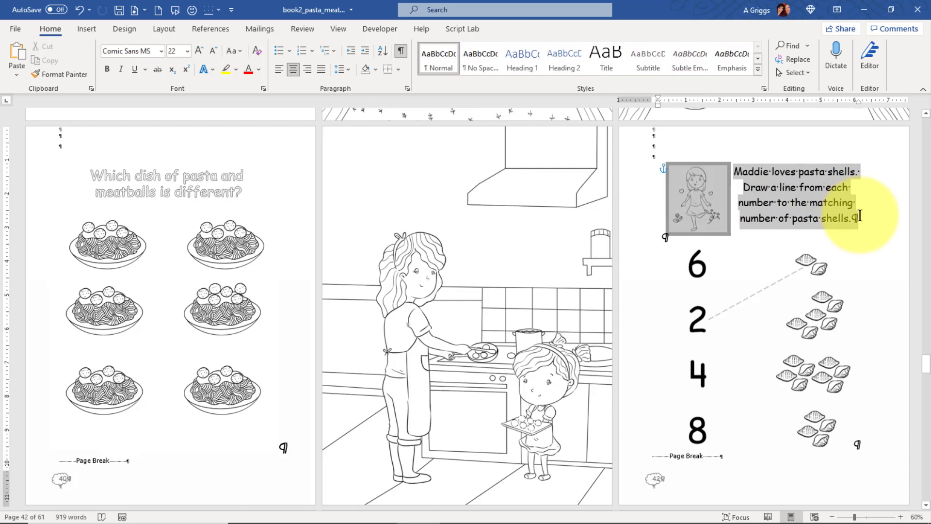
left_click(672, 262)
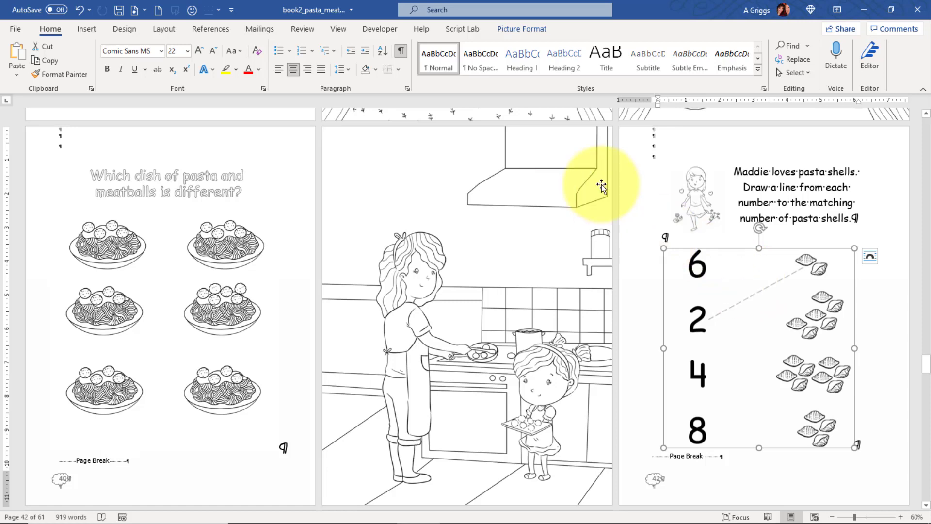
Review the gemelli matching page and Addition Activity Sheets #1 and #2 on pages 43 to 45.
scroll(601, 185, "down", 5)
scroll(709, 201, "down", 4)
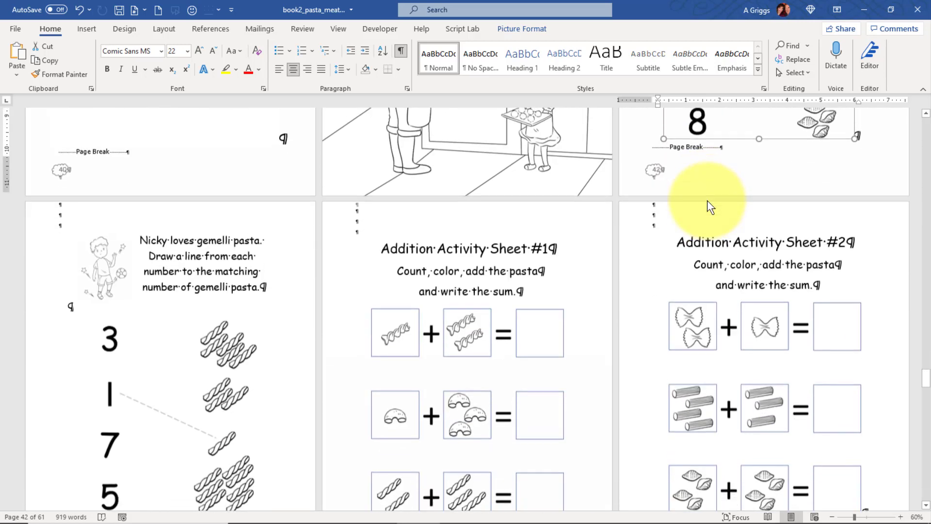
scroll(700, 201, "up", 1)
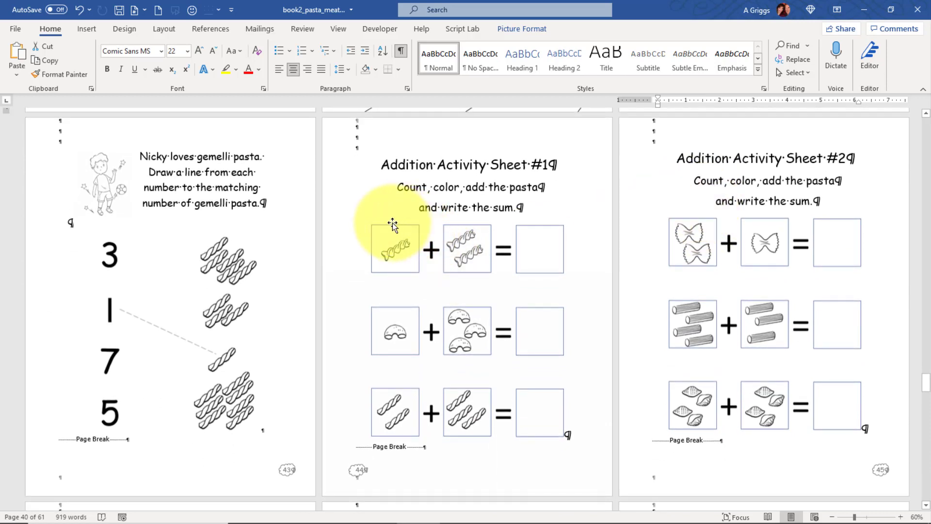
left_click(393, 223)
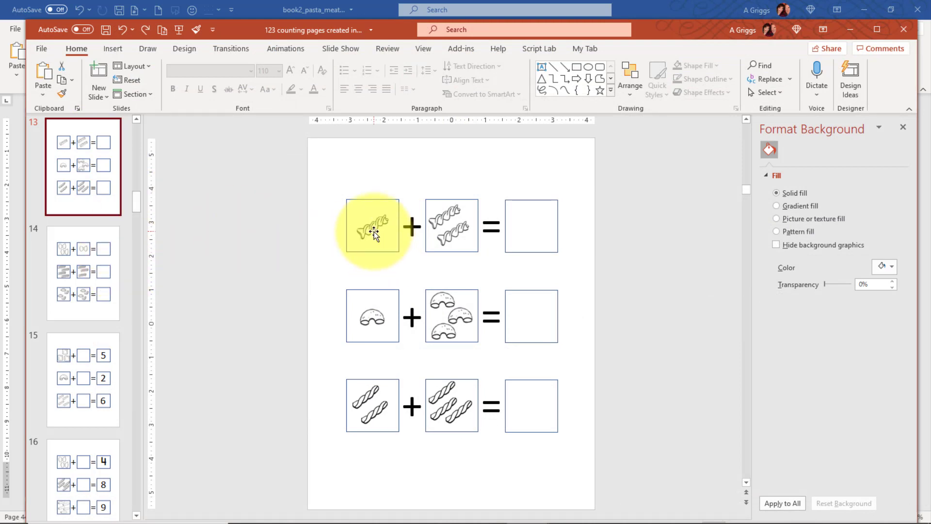
Switch to slide 13 in PowerPoint and draw a trial 1.55-inch square above the first addition row.
left_click(361, 199)
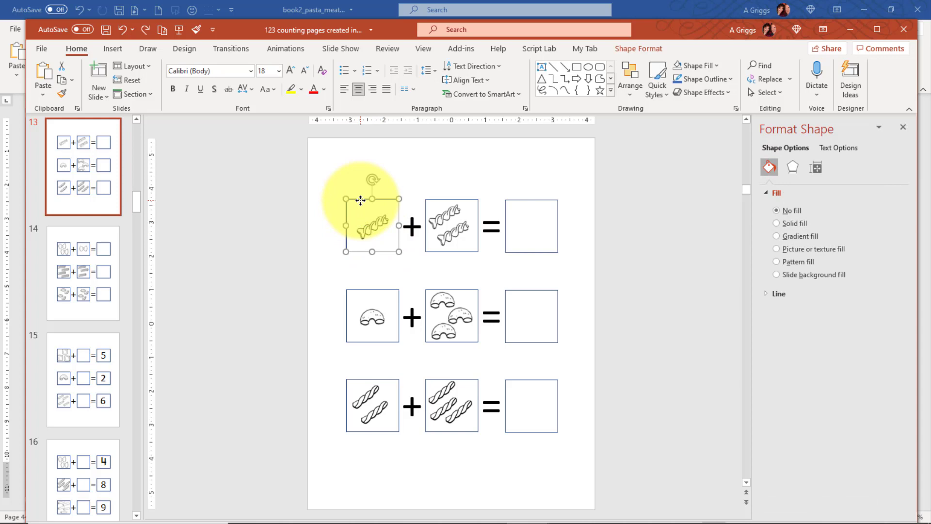
left_click(118, 50)
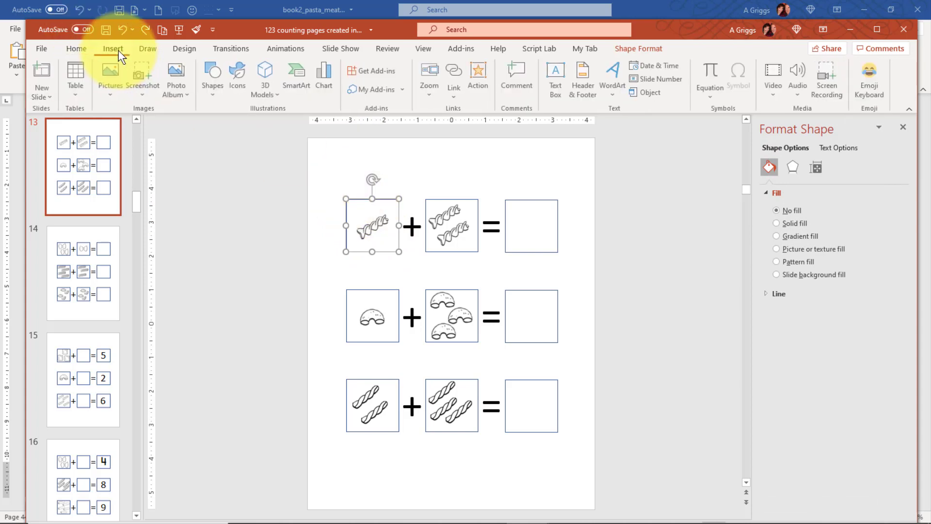
left_click(215, 94)
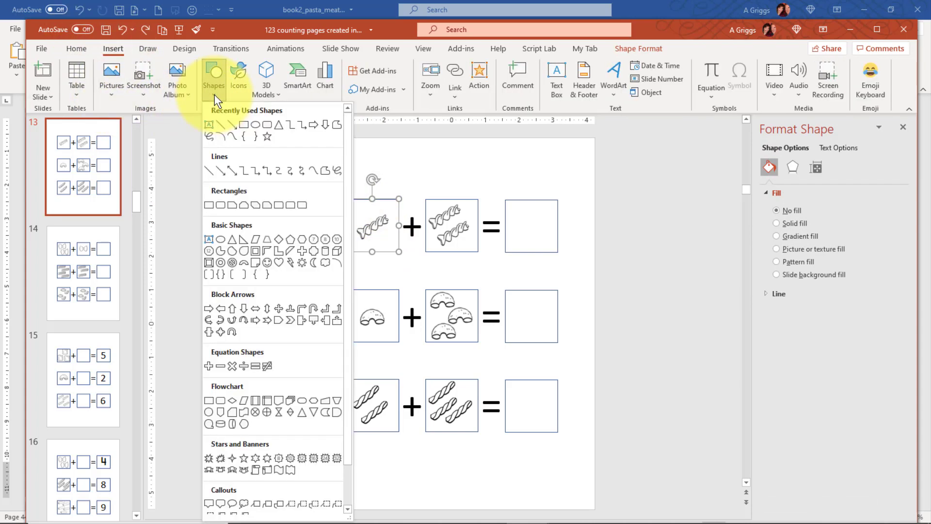
left_click(247, 124)
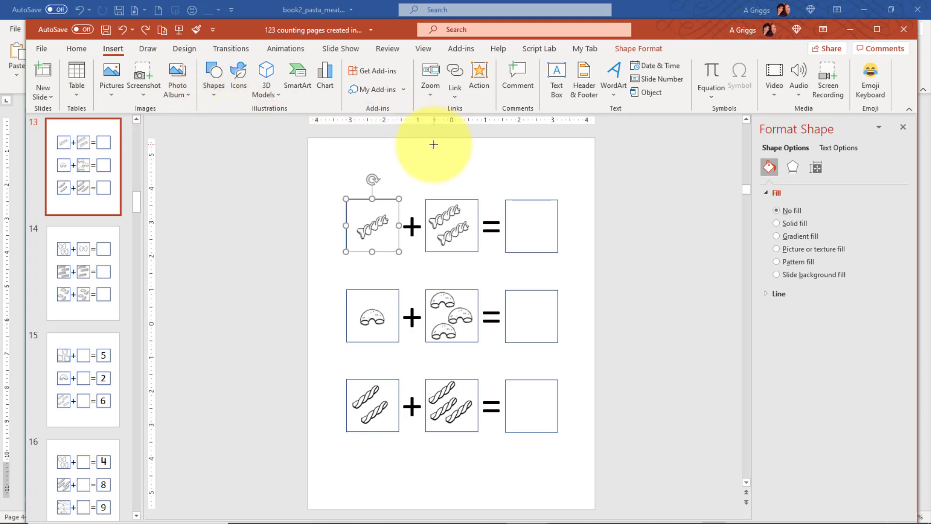
left_click_drag(434, 145, 483, 171)
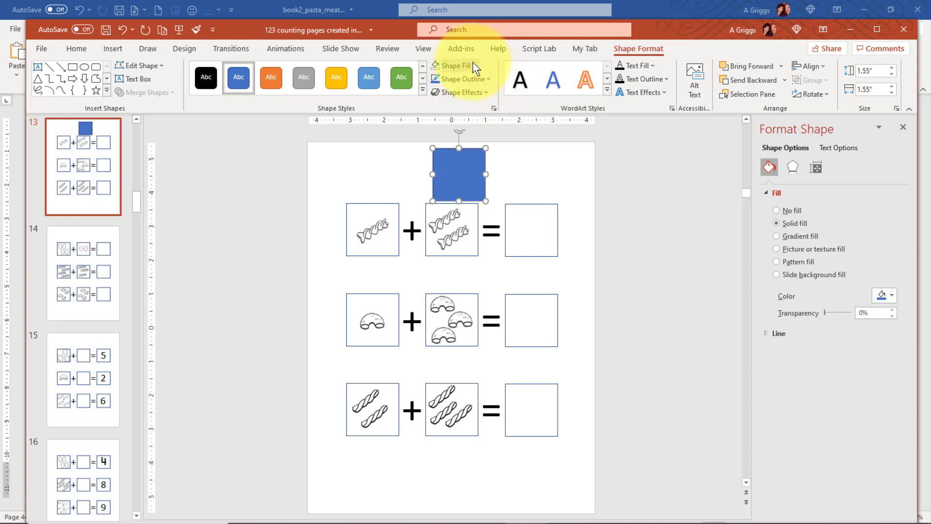
Remove the fill from the trial square so only its outline remains, and delete the square.
left_click(473, 65)
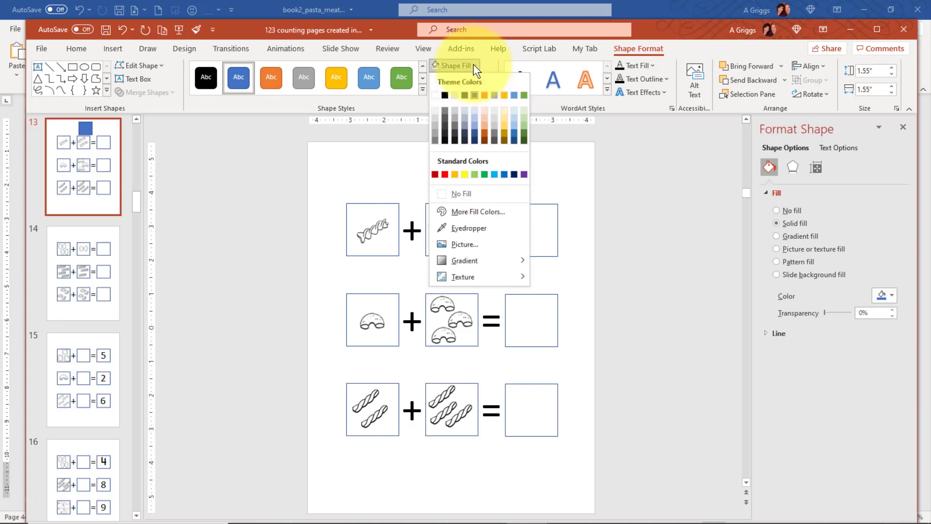
left_click(474, 193)
left_click(504, 167)
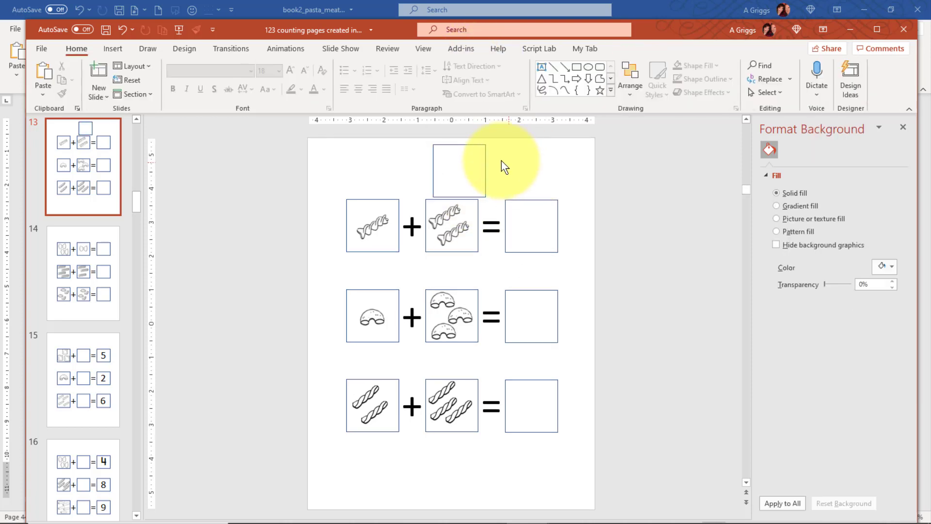
left_click_drag(461, 144, 469, 179)
key("Delete")
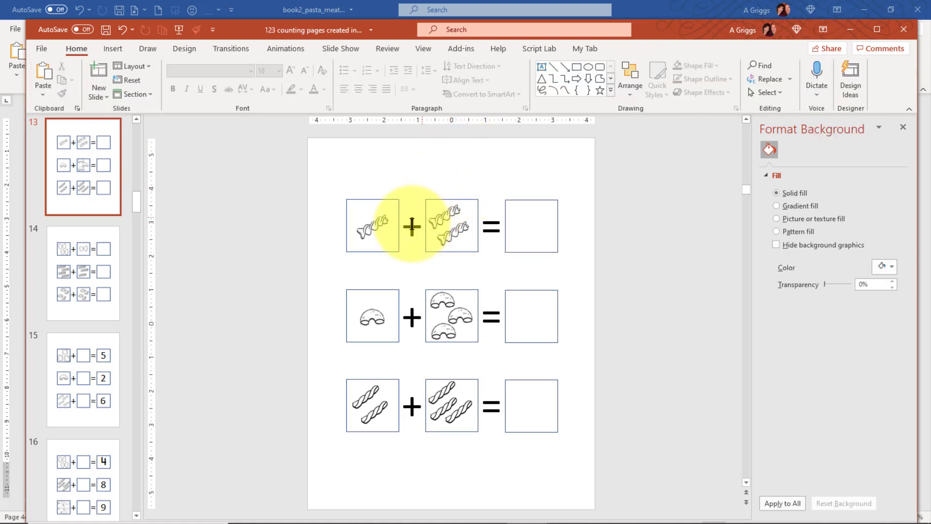
Inspect the plus and equals sign text boxes in the first addition row, and browse ahead to the subtraction slides.
left_click(412, 225)
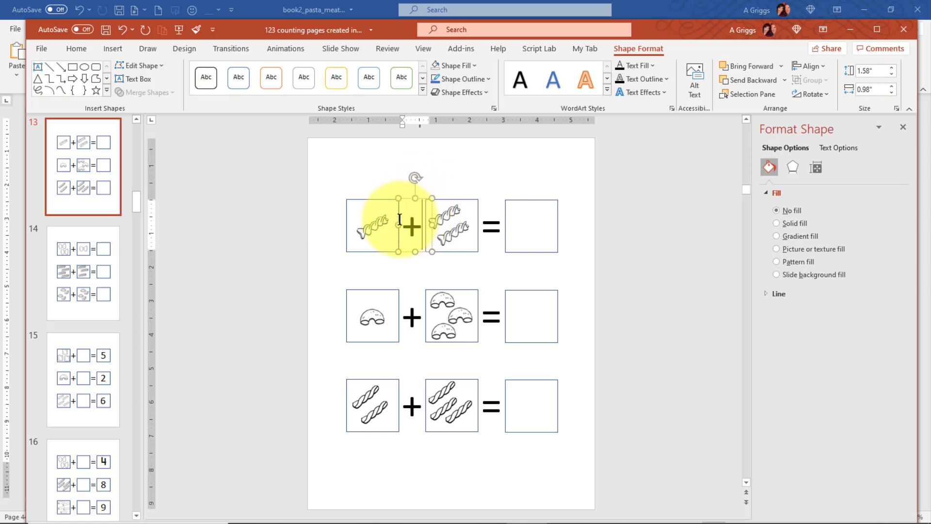
left_click(493, 226)
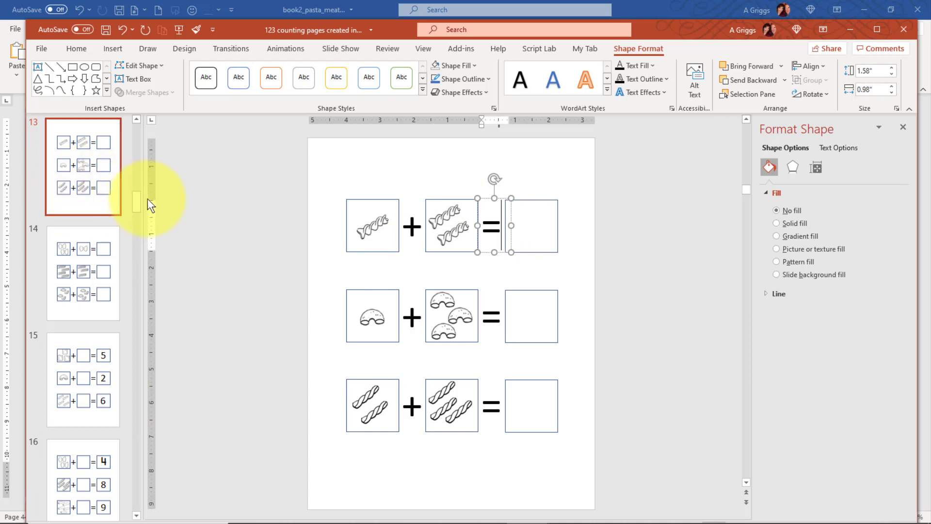
left_click_drag(137, 196, 137, 230)
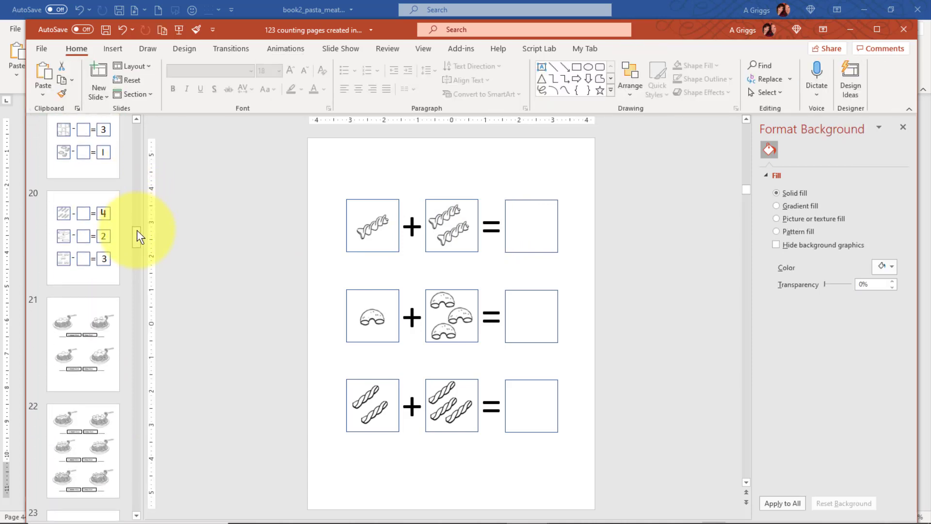
Open slide 20 and inspect the pasta pictures in the three missing-number subtraction rows.
left_click(82, 211)
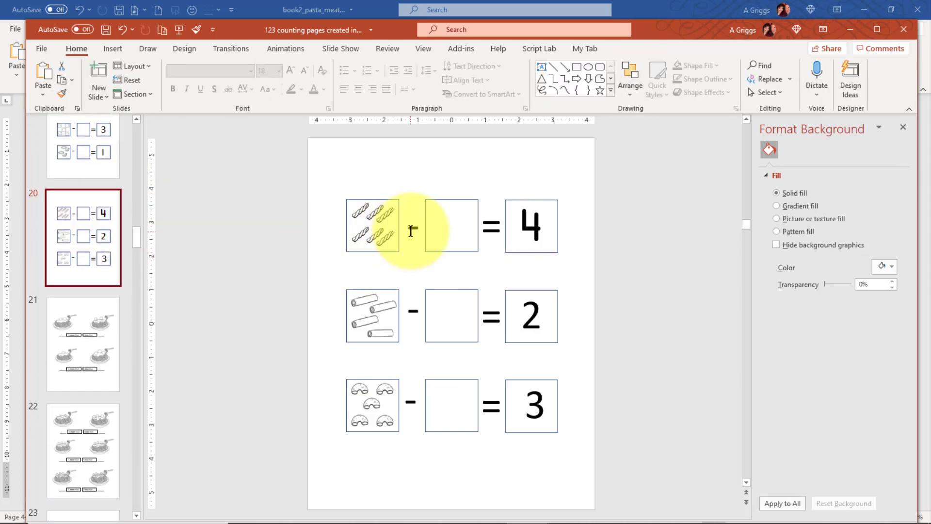
left_click(364, 215)
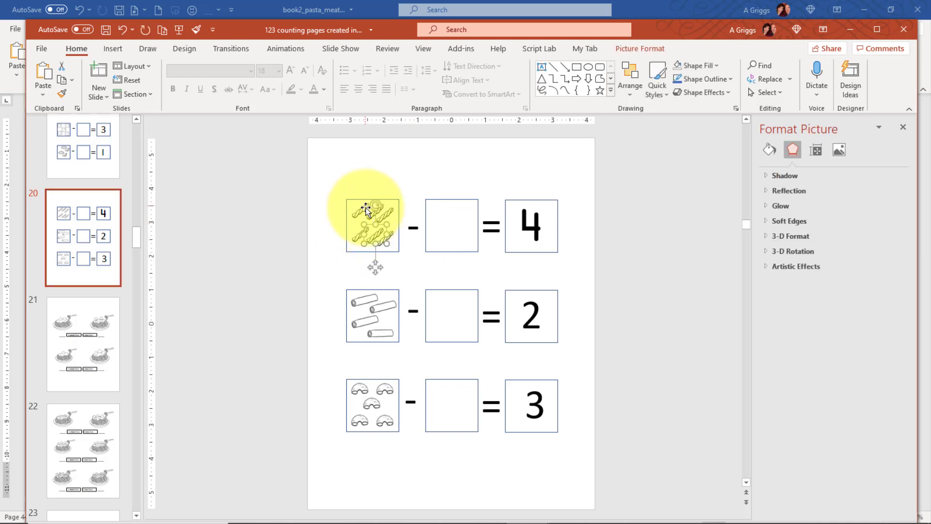
left_click(365, 309)
left_click(353, 397)
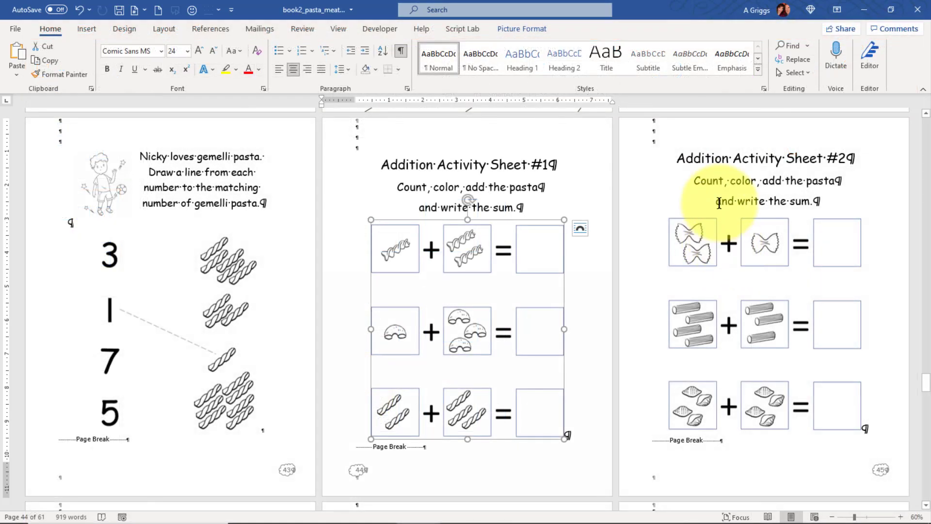
Return to the Word document and review the addition and subtraction activity sheets from page 44 up to the meatball pages.
scroll(723, 202, "down", 5)
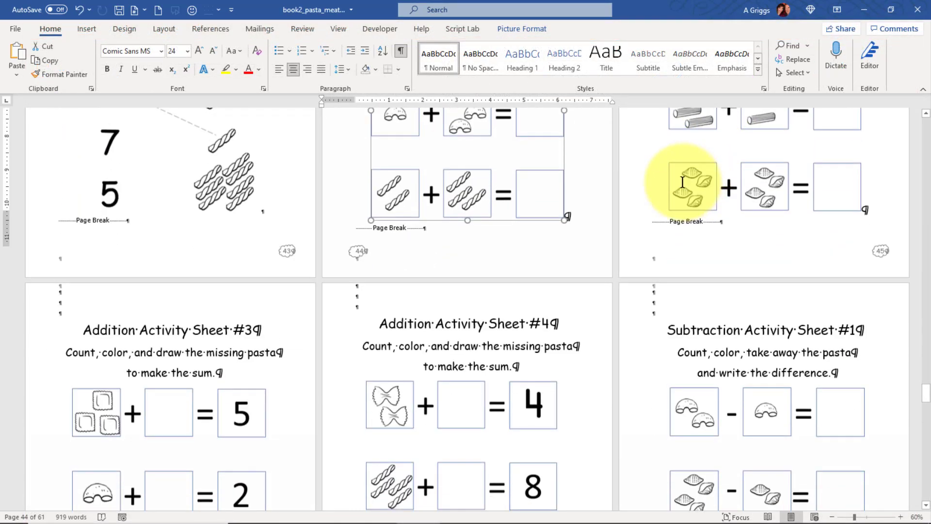
scroll(683, 182, "down", 13)
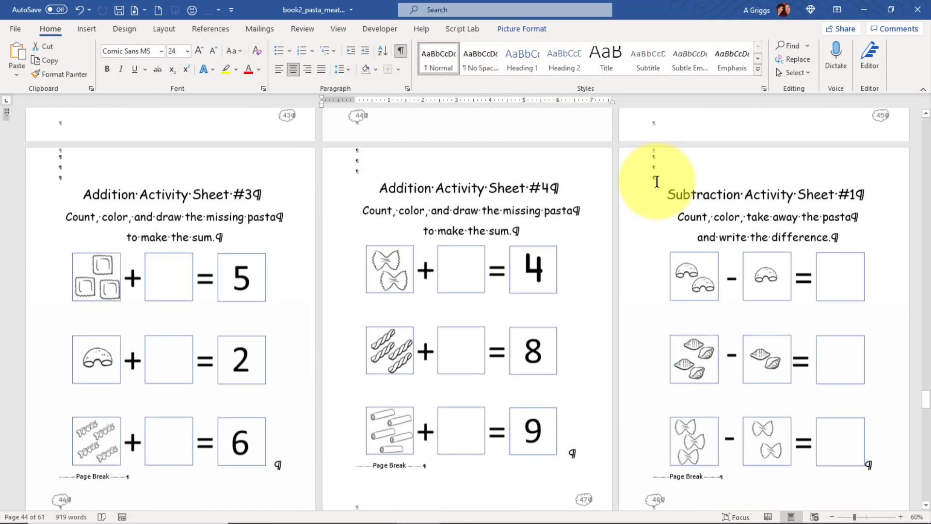
scroll(648, 190, "down", 8)
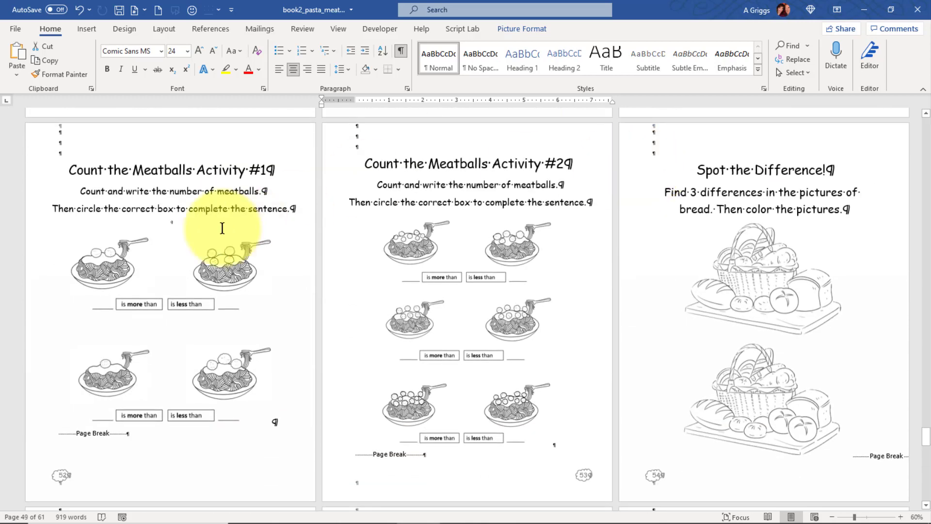
Inspect the pictures on the Count the Meatballs Activity #1 and #2 pages and the Spot the Difference page.
left_click(185, 217)
left_click(233, 278)
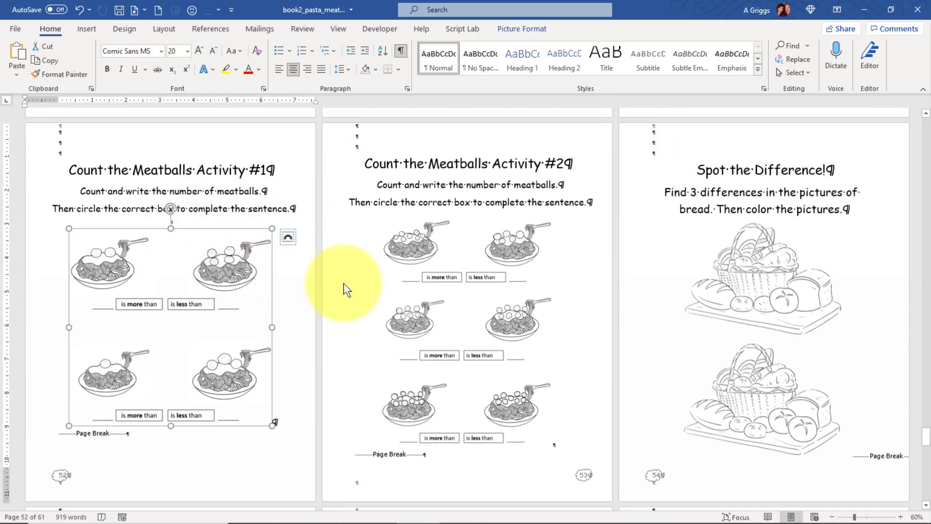
left_click(501, 262)
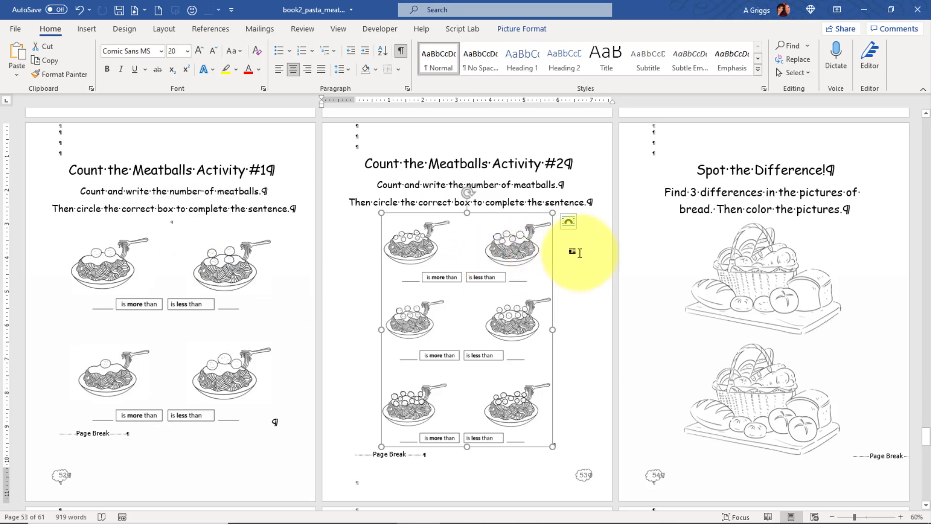
left_click(764, 263)
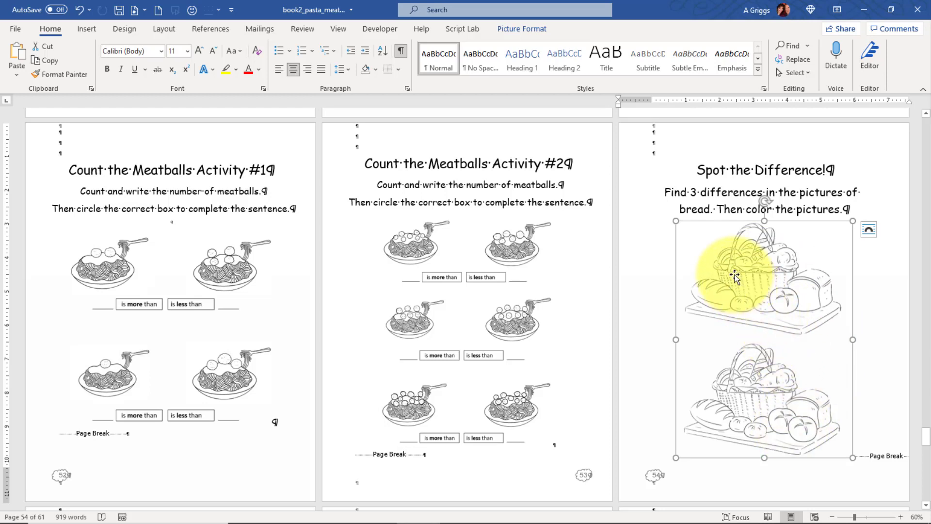
Review the Pasta and Meatballs Maze on page 55 and select its maze picture.
scroll(603, 115, "down", 8)
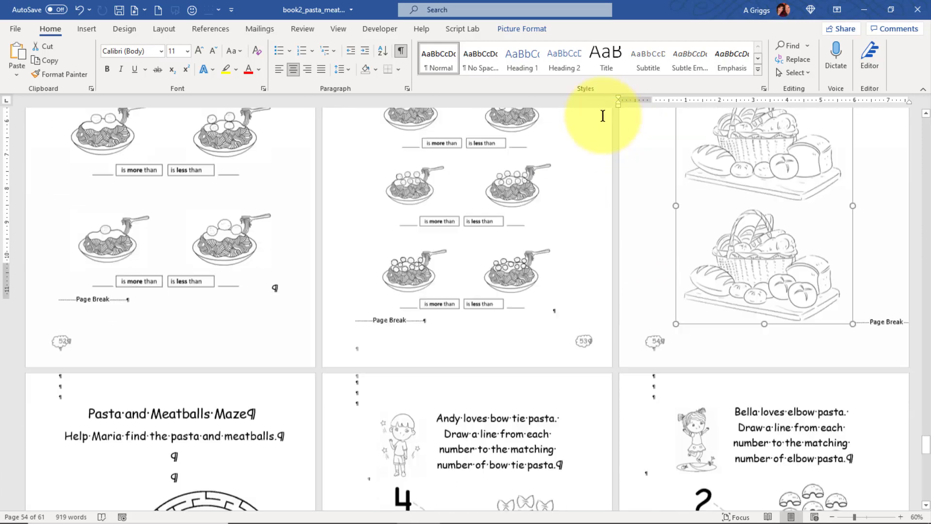
scroll(270, 196, "down", 1)
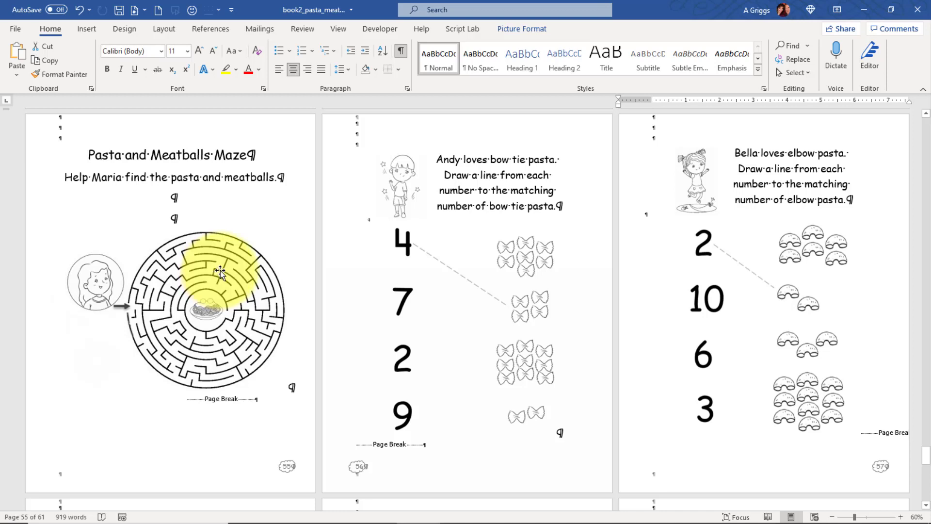
left_click(220, 269)
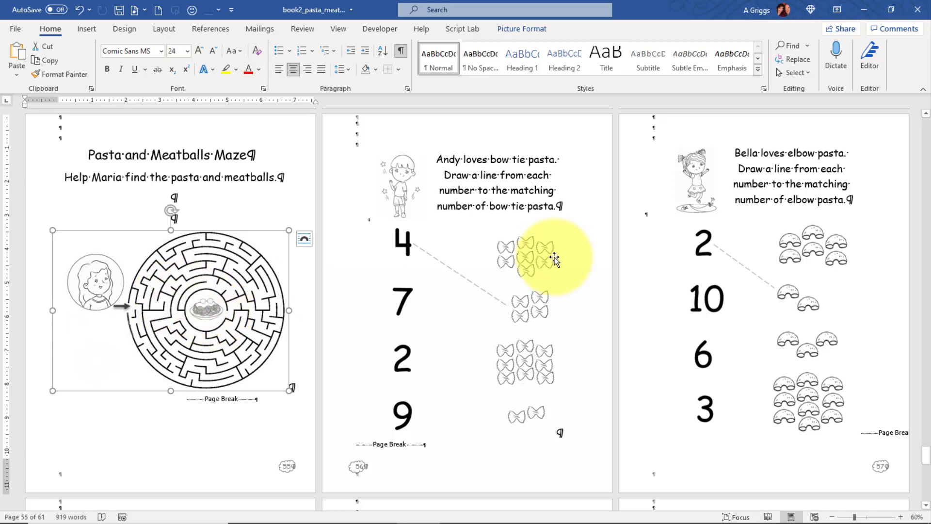
Review the meatball addition and subtraction practice pages, the Many Thanks page and the other-books page at the document's end.
scroll(746, 180, "down", 2)
scroll(670, 194, "down", 10)
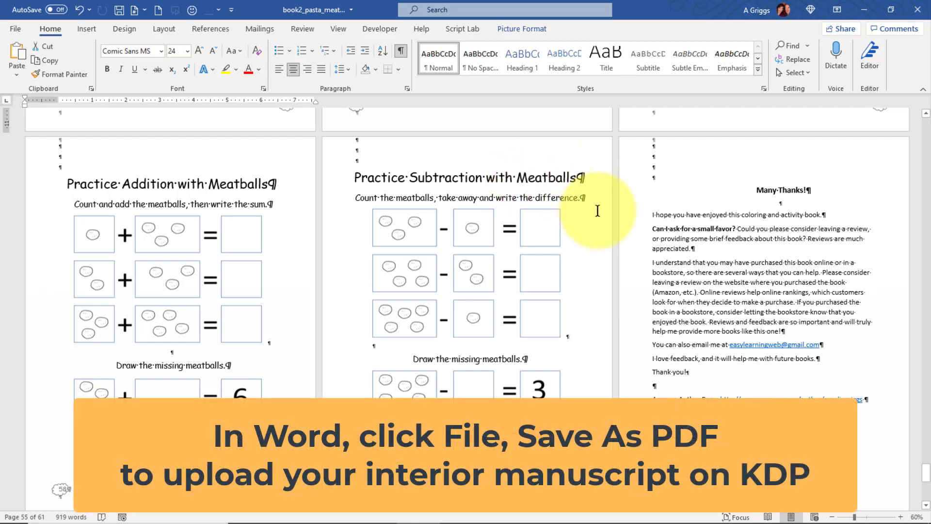
scroll(703, 182, "down", 1)
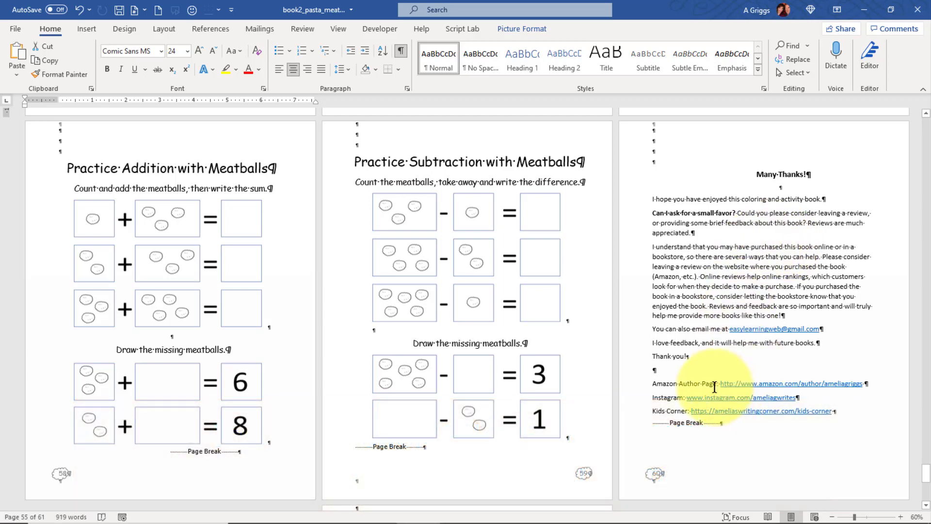
scroll(749, 156, "down", 6)
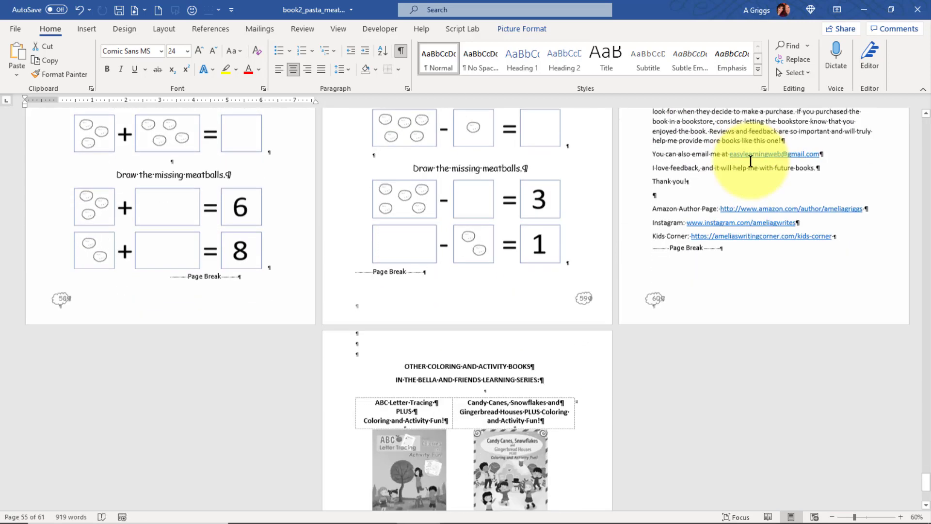
scroll(753, 167, "down", 2)
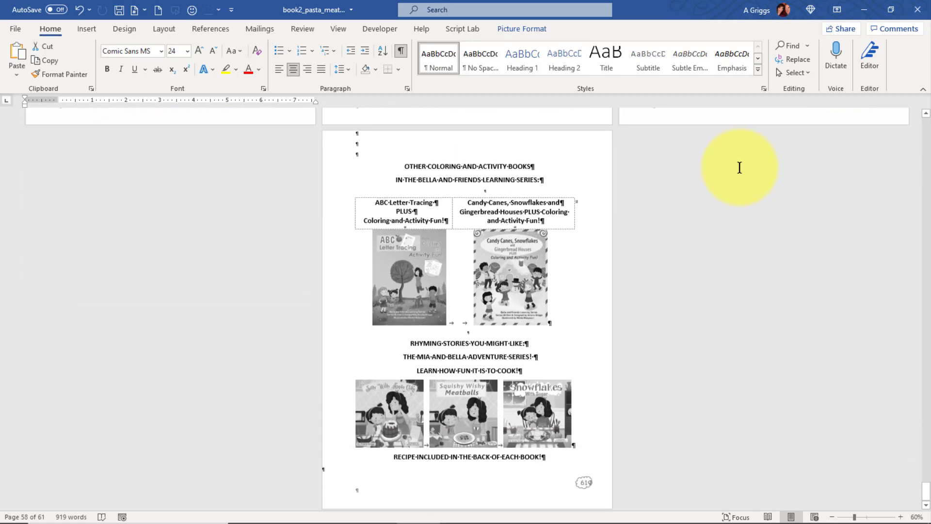